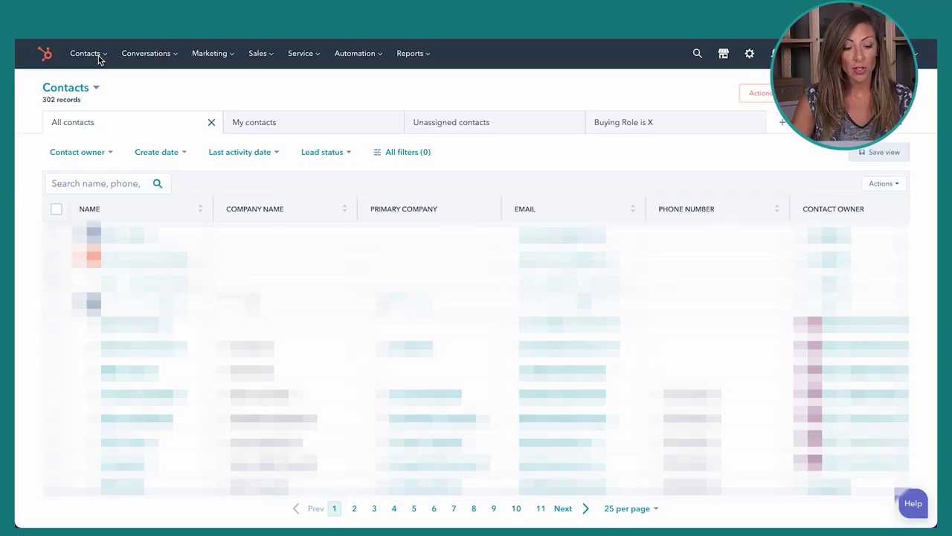
Look through the contact-related areas, including the custom objects, the activity feed and the lists overview
left_click(93, 58)
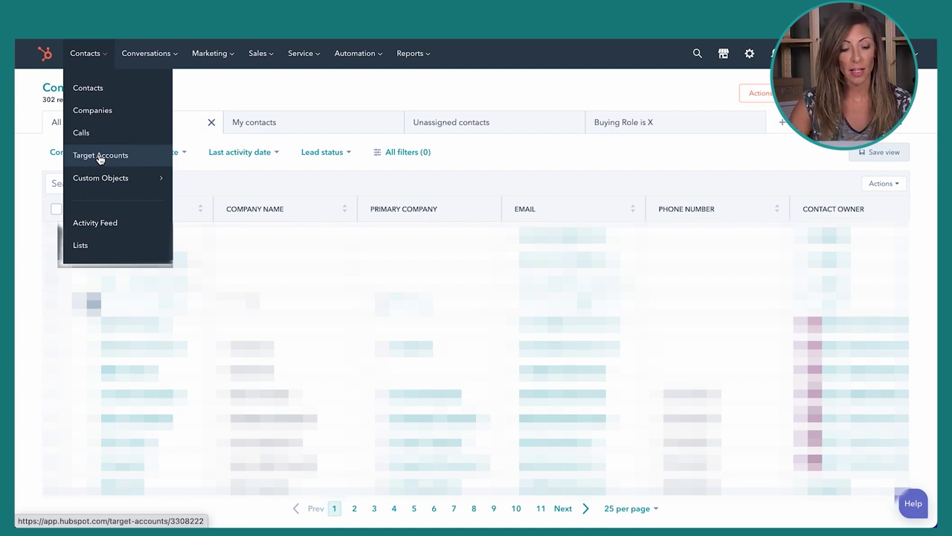
mouse_move(123, 179)
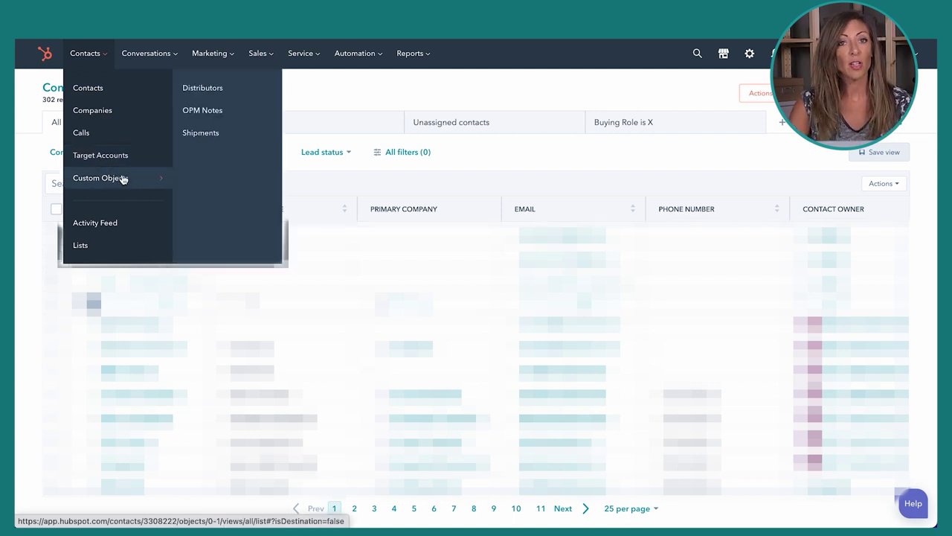
left_click(96, 223)
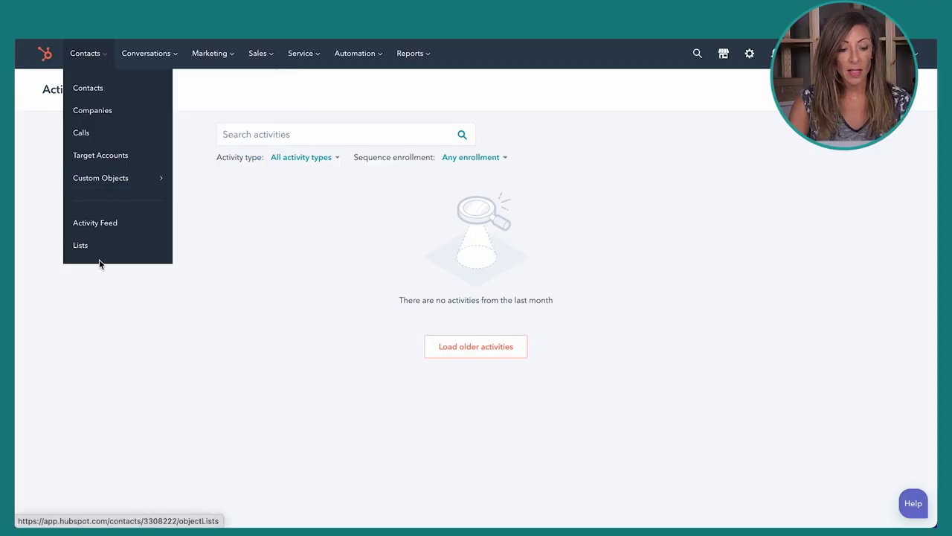
left_click(93, 254)
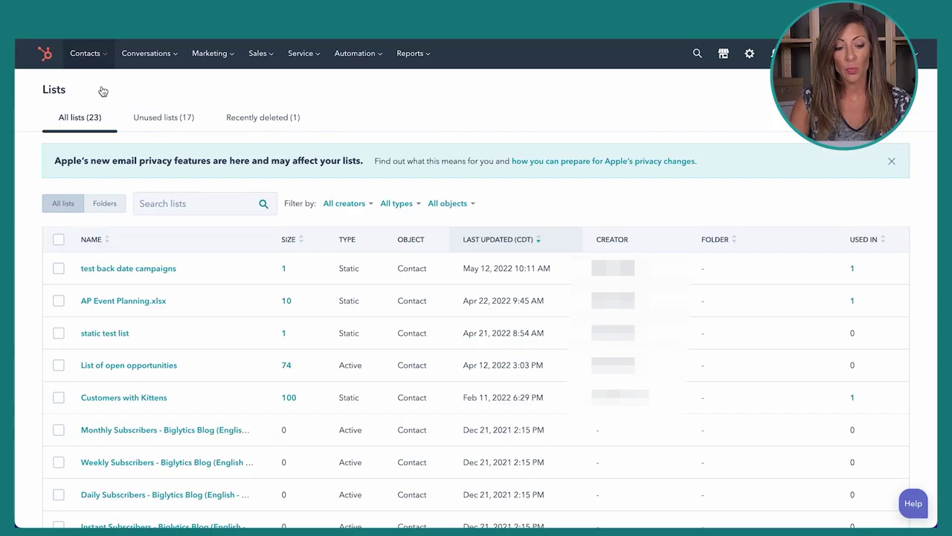
Return to the contacts overview and open the record of the contact who works at Simple Strat
left_click(99, 55)
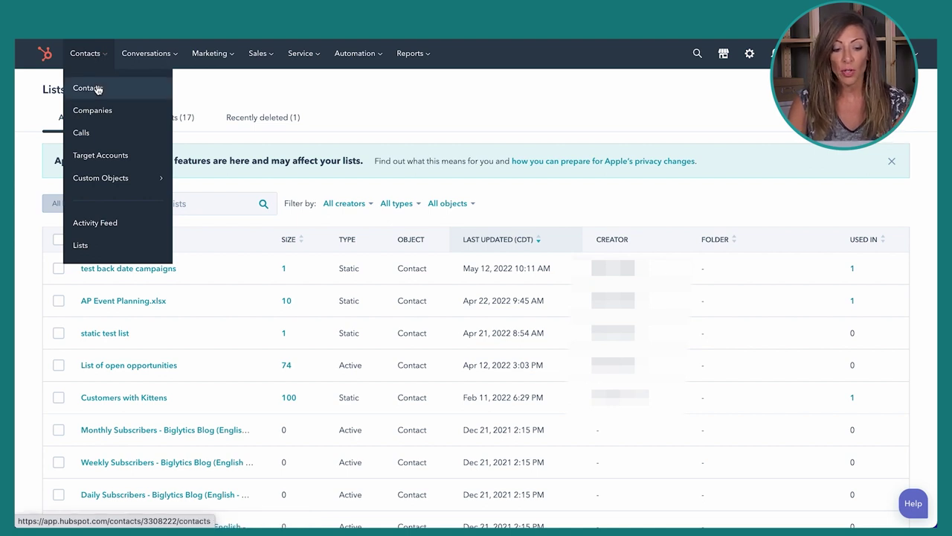
left_click(96, 89)
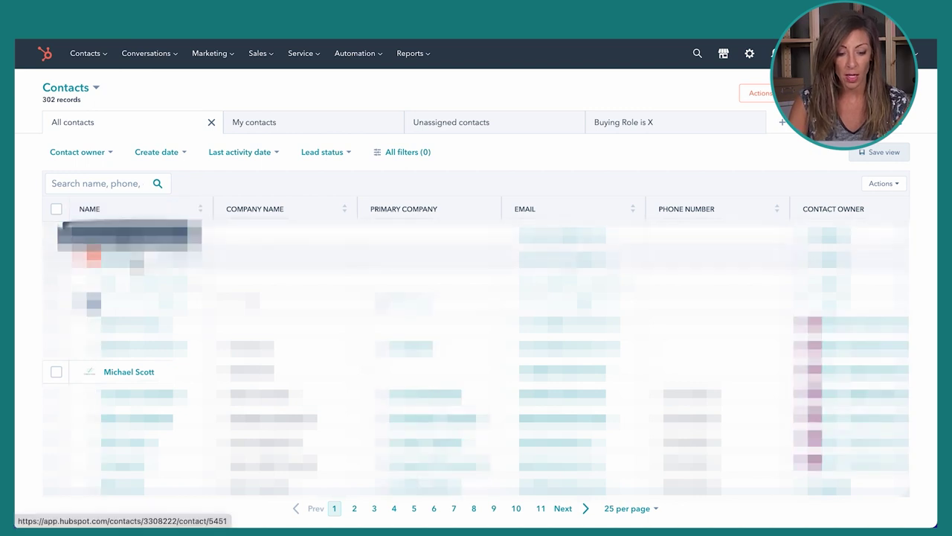
left_click(137, 372)
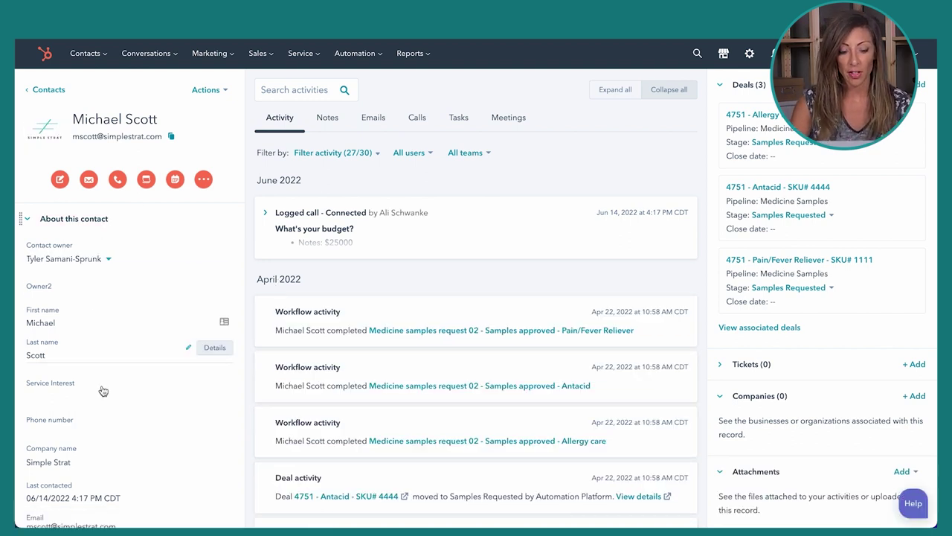
Collapse the About this contact and Conversion Information sections, keeping Social Media collapsed
left_click(30, 220)
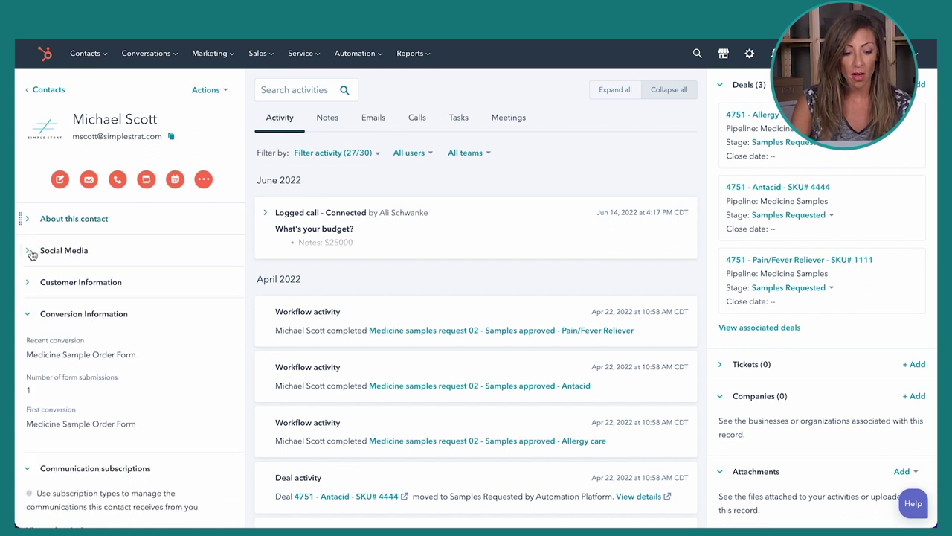
left_click(29, 253)
left_click(29, 253)
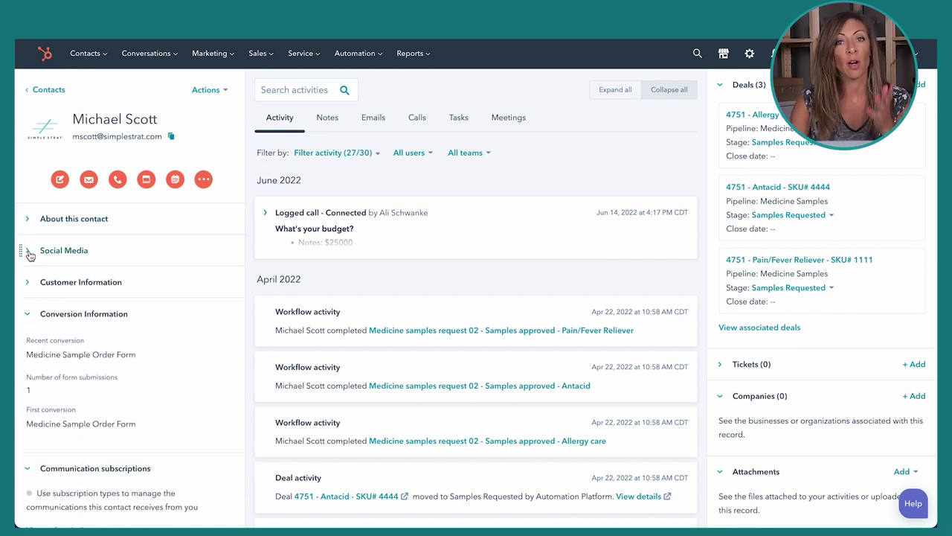
left_click(29, 316)
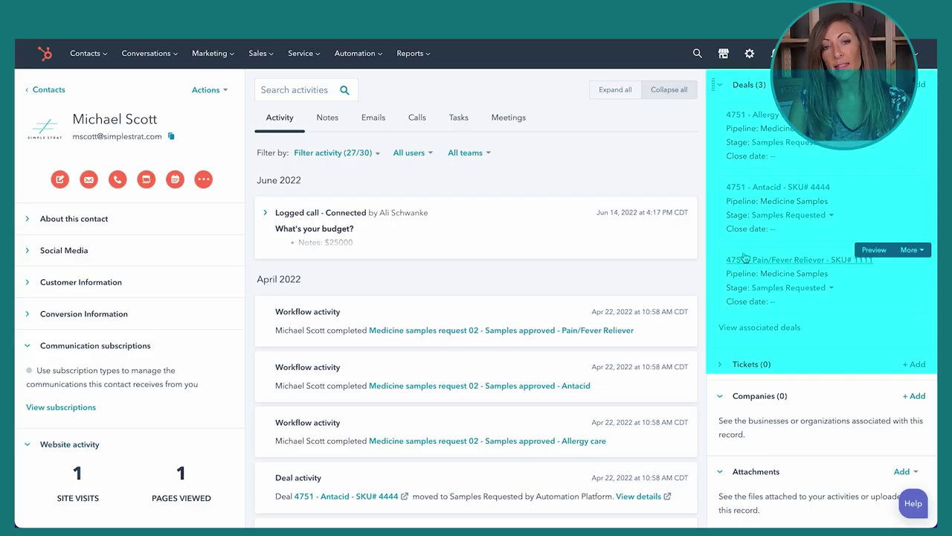
Check the deals associated with the contact and leave the Deals section collapsed
left_click(721, 87)
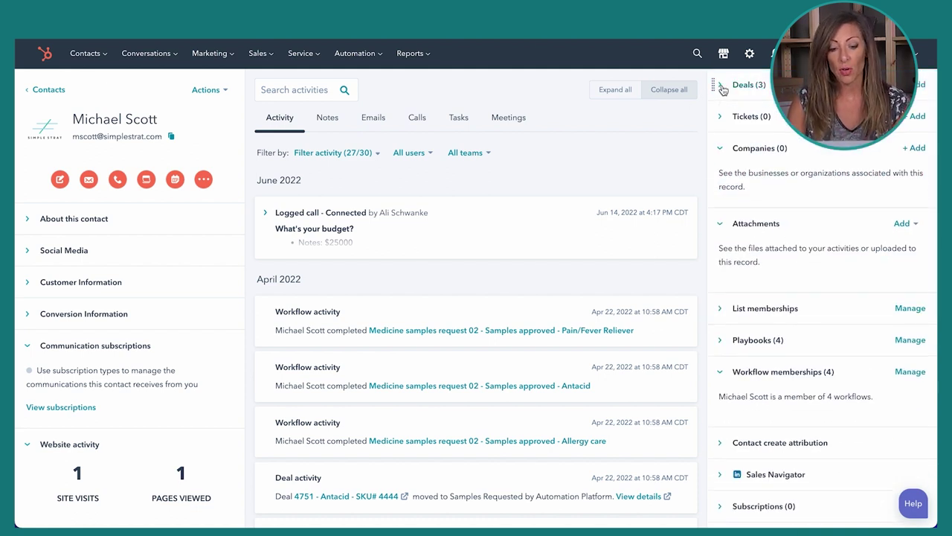
left_click(721, 86)
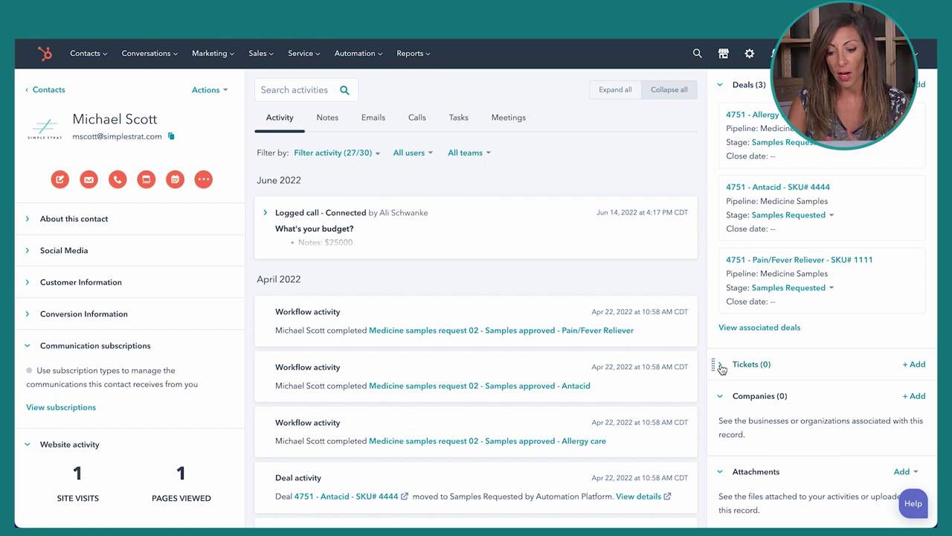
left_click(720, 85)
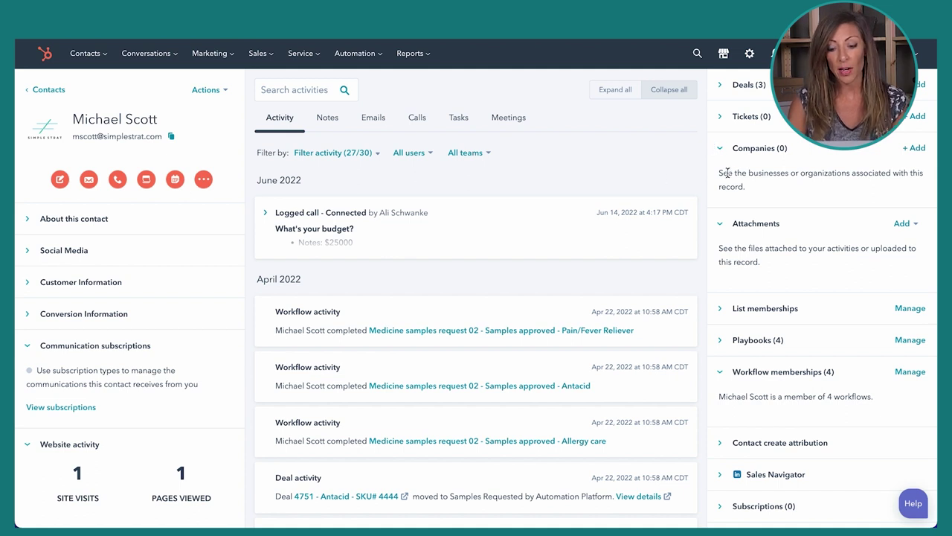
Search existing companies for "simple" and associate Simple Strat with the contact
left_click(915, 149)
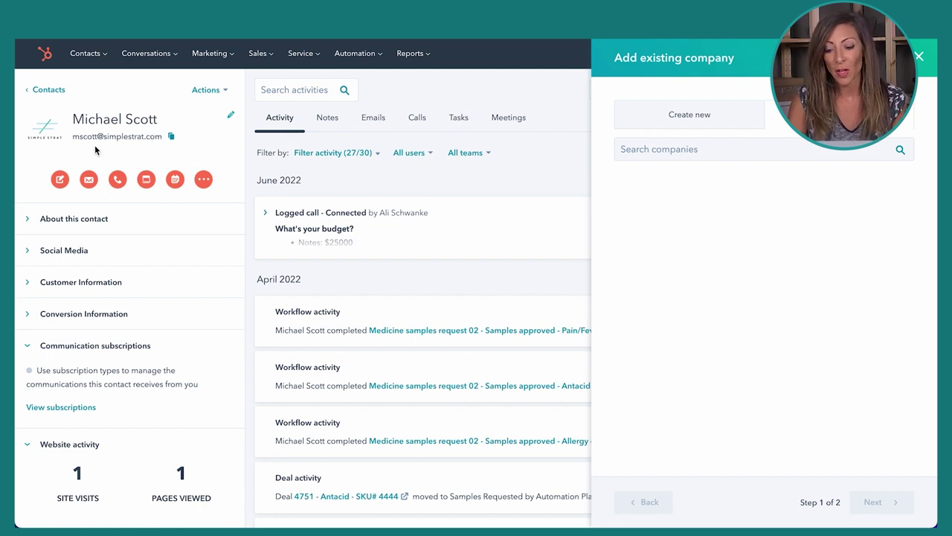
left_click(705, 149)
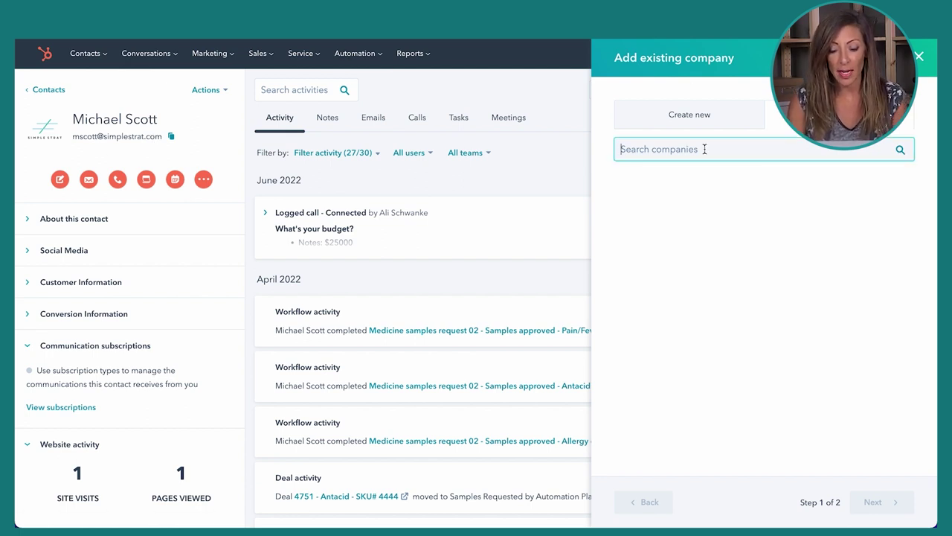
type("simple")
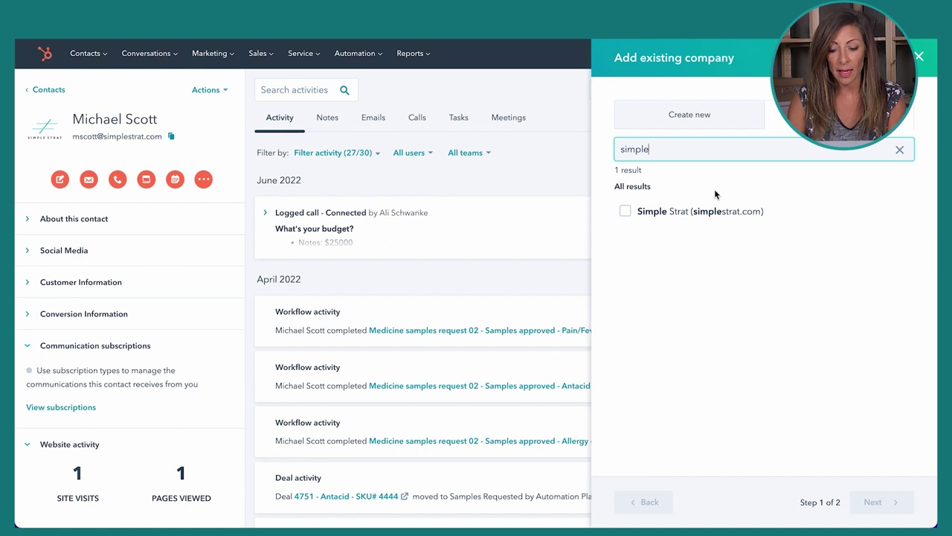
left_click(626, 212)
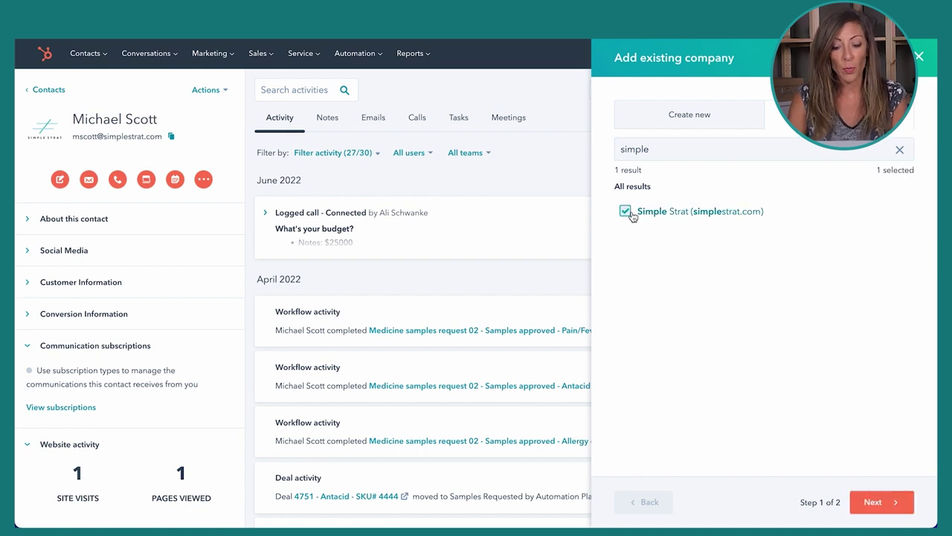
left_click(886, 503)
left_click(890, 504)
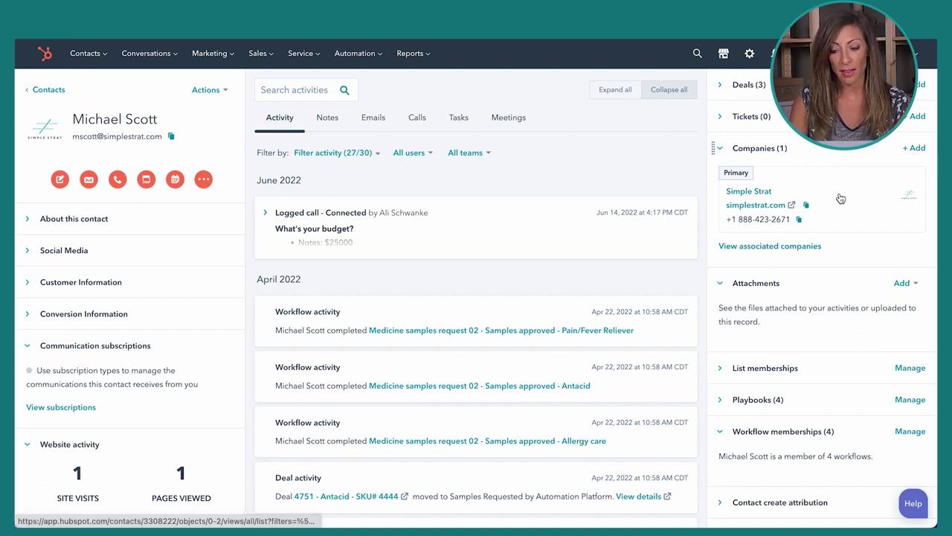
left_click(915, 149)
left_click(673, 154)
type("a")
left_click(641, 211)
left_click(863, 500)
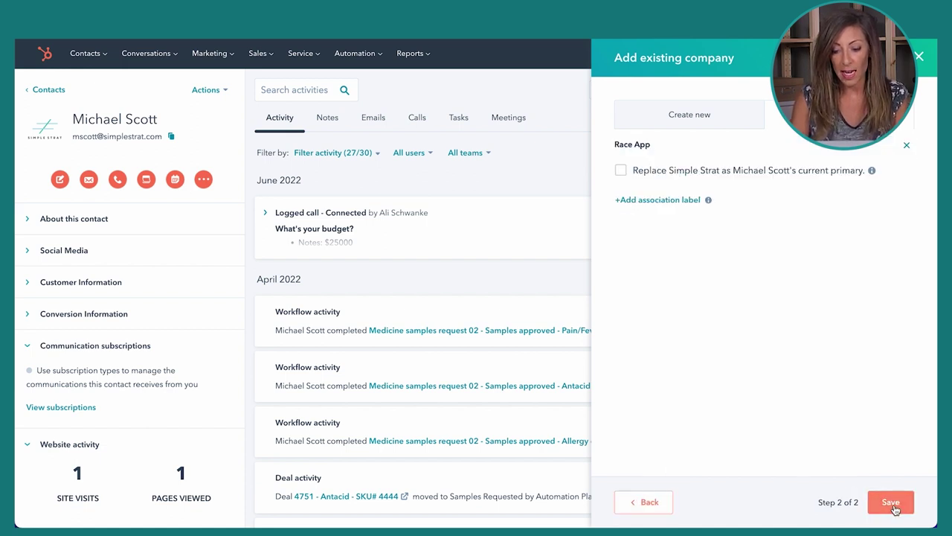
left_click(640, 201)
left_click(646, 223)
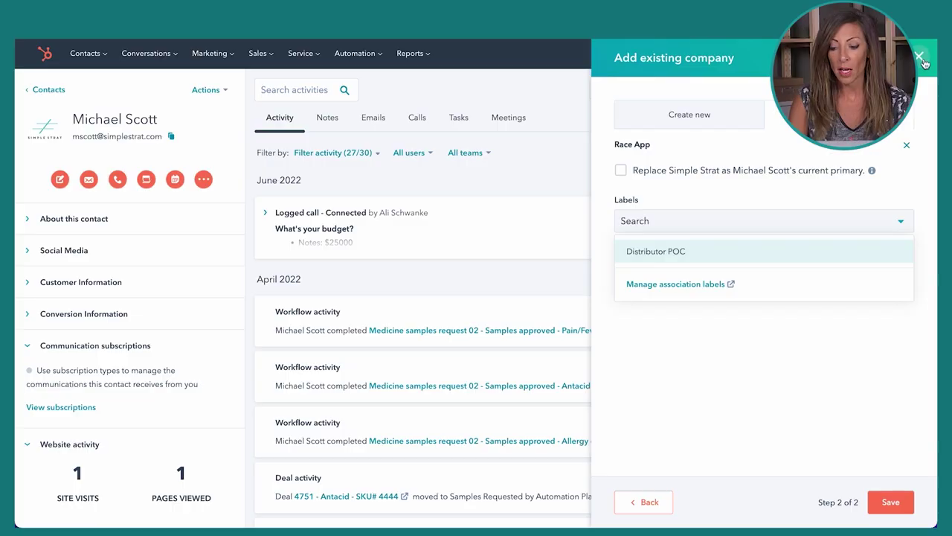
left_click(920, 58)
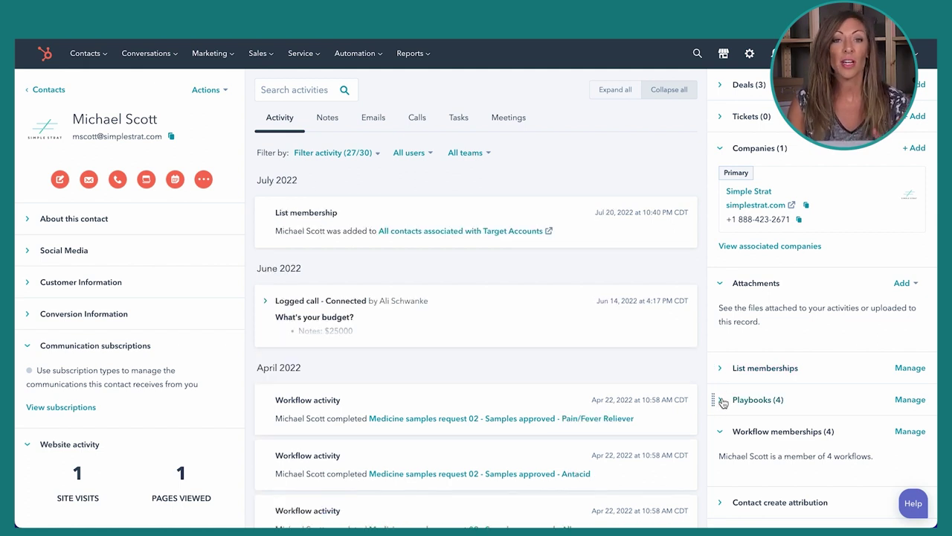
View the Discovery Playbook from the contact record, close it, and look over the workflow memberships and remaining associated-object sections
left_click(722, 402)
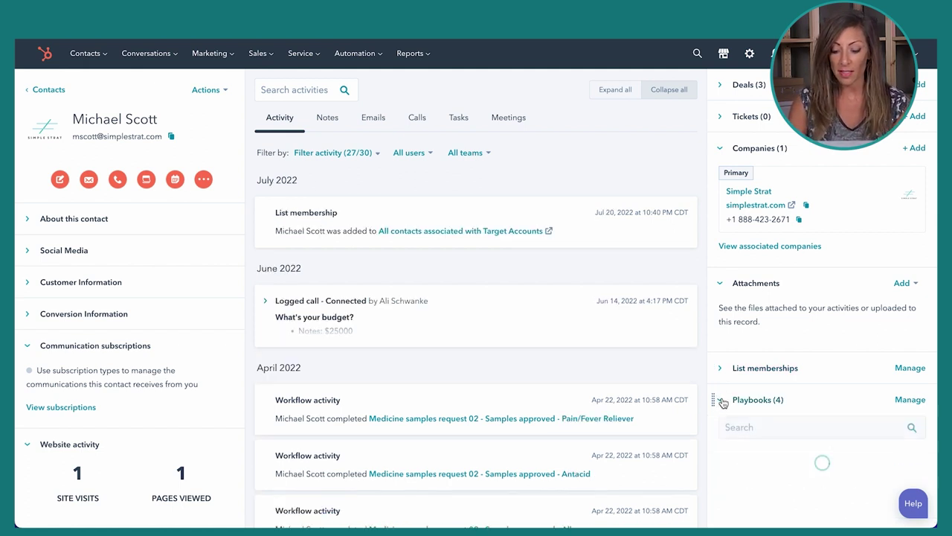
scroll(759, 424, "down", 1)
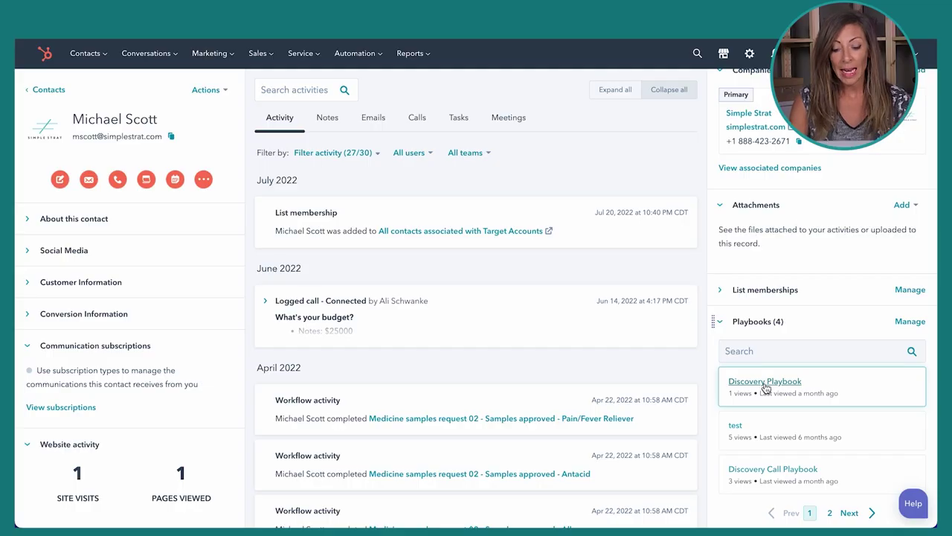
left_click(767, 386)
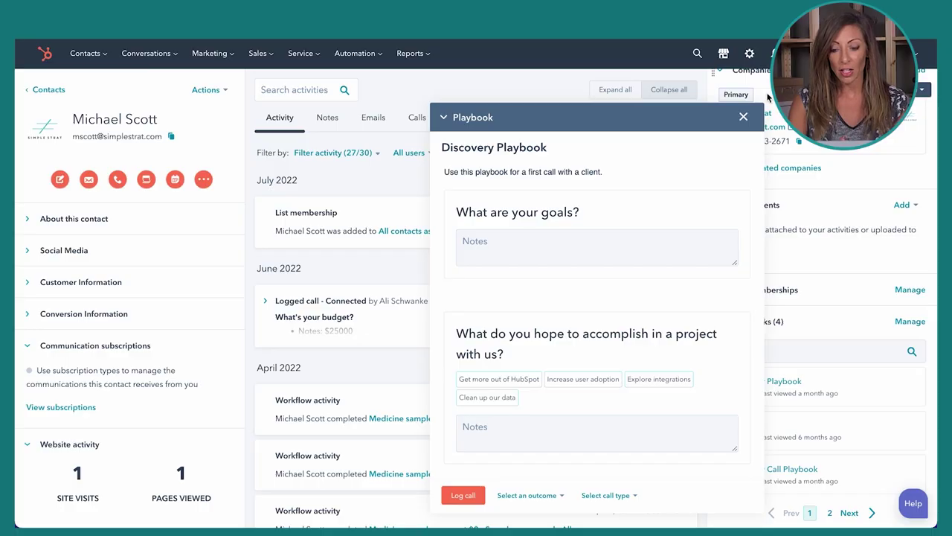
left_click(745, 116)
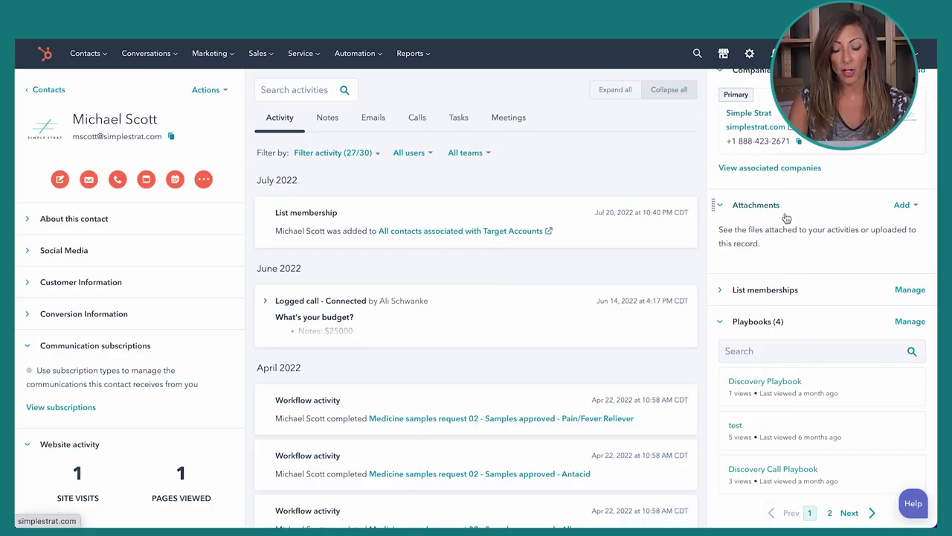
left_click(723, 322)
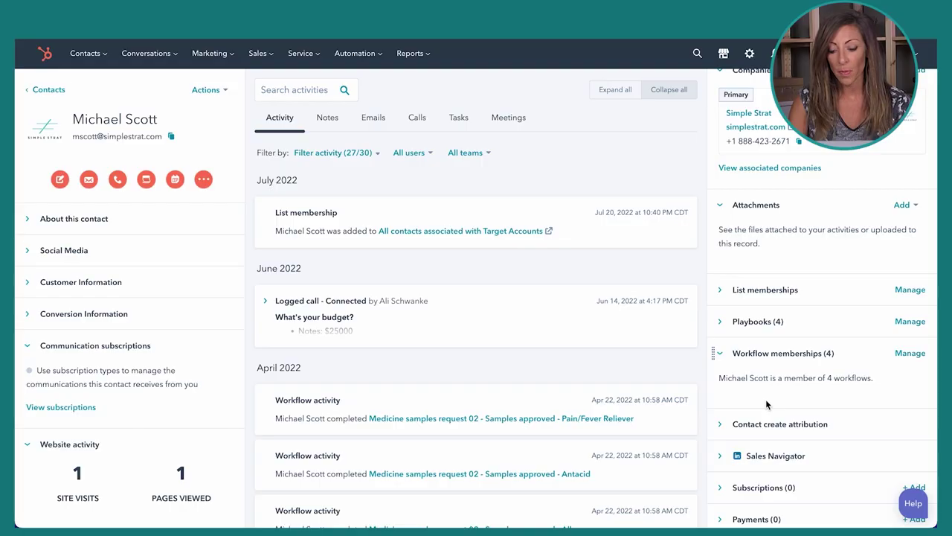
scroll(767, 413, "down", 2)
scroll(767, 414, "down", 4)
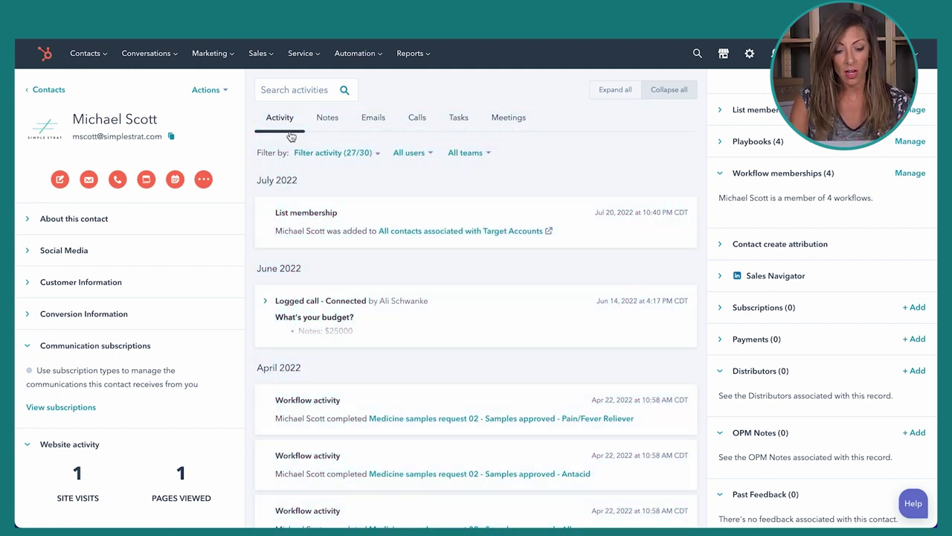
Review the activity filter options and the contact's notes, emails, calls, tasks and meetings without creating anything
left_click(368, 157)
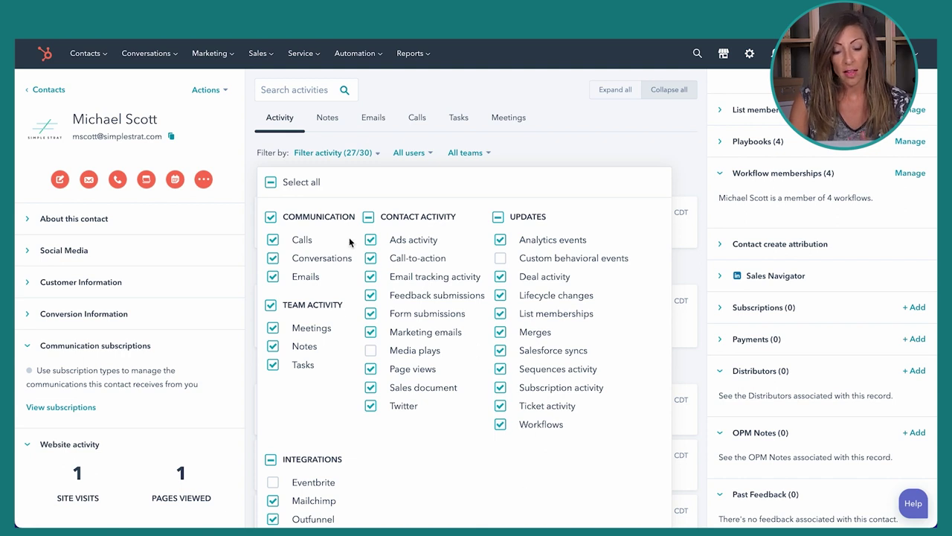
left_click(342, 157)
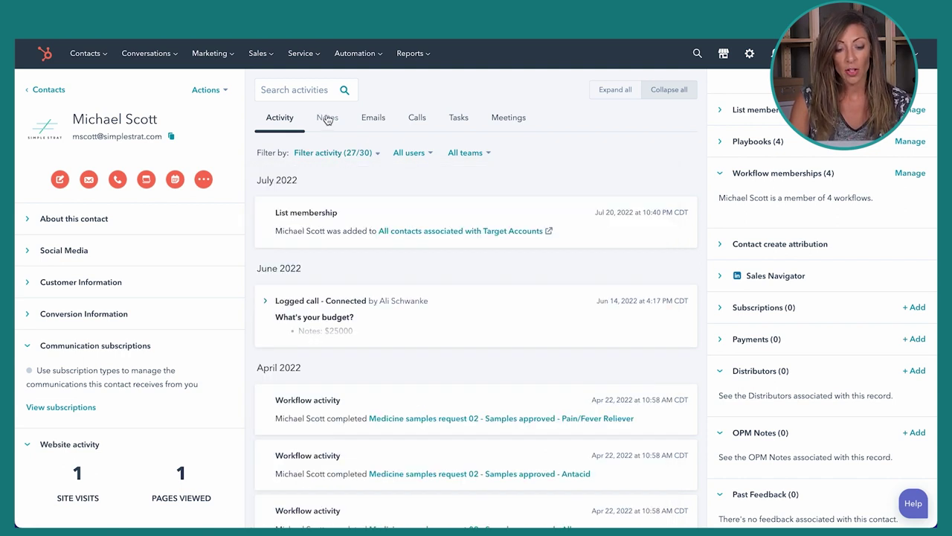
left_click(327, 118)
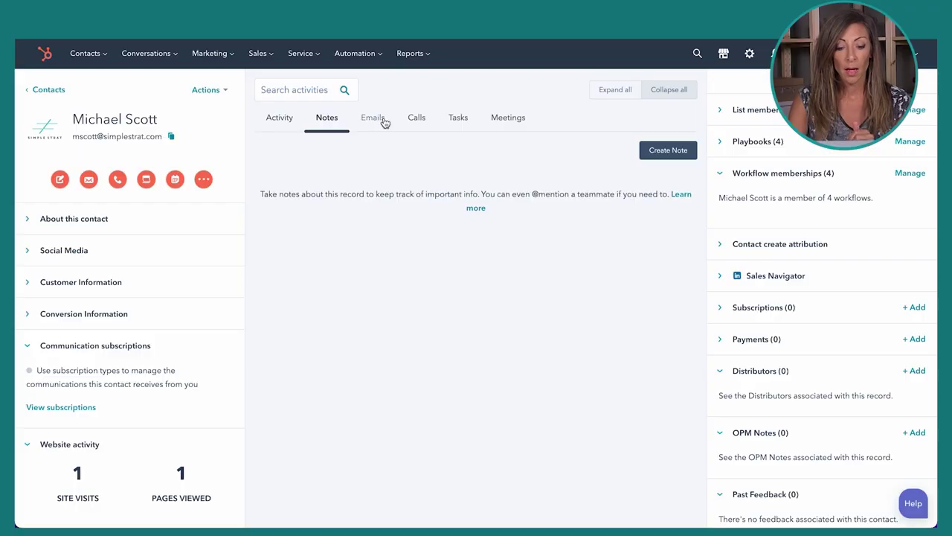
left_click(378, 121)
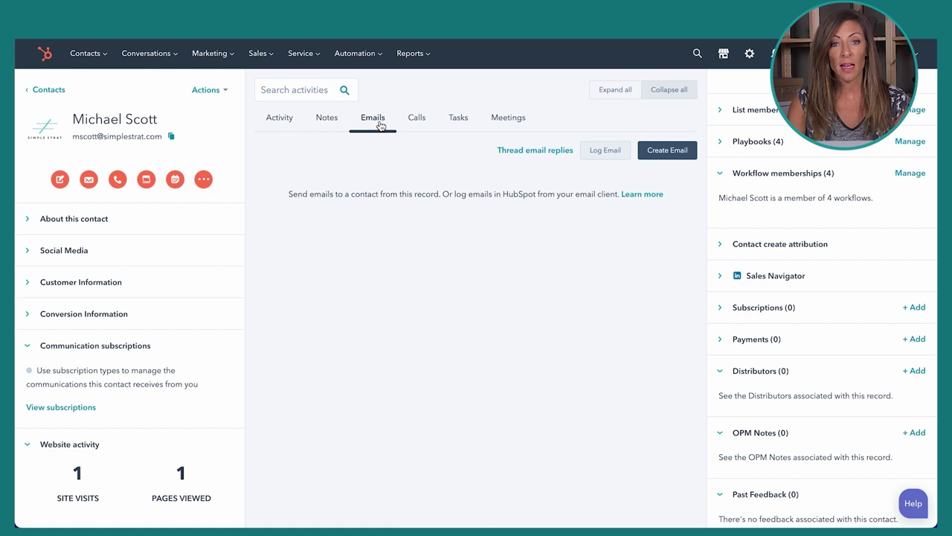
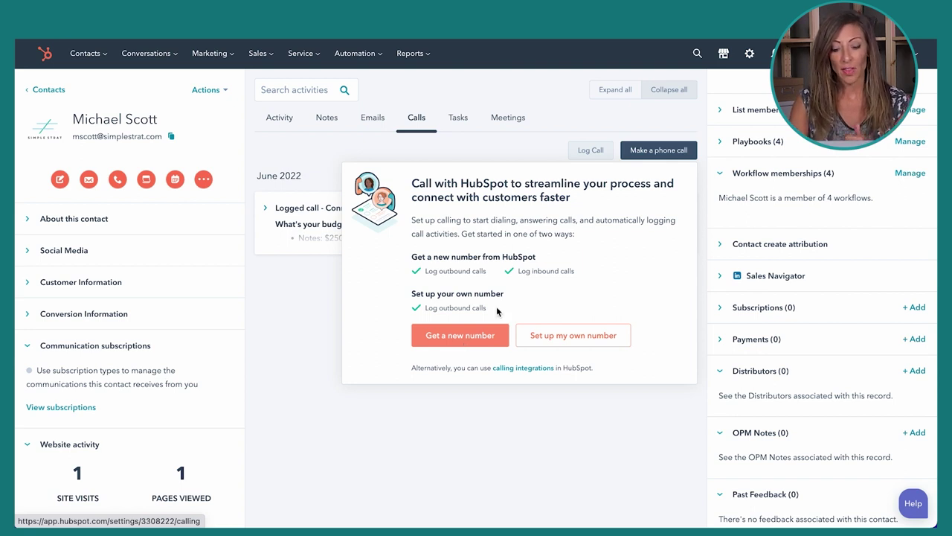
left_click(458, 118)
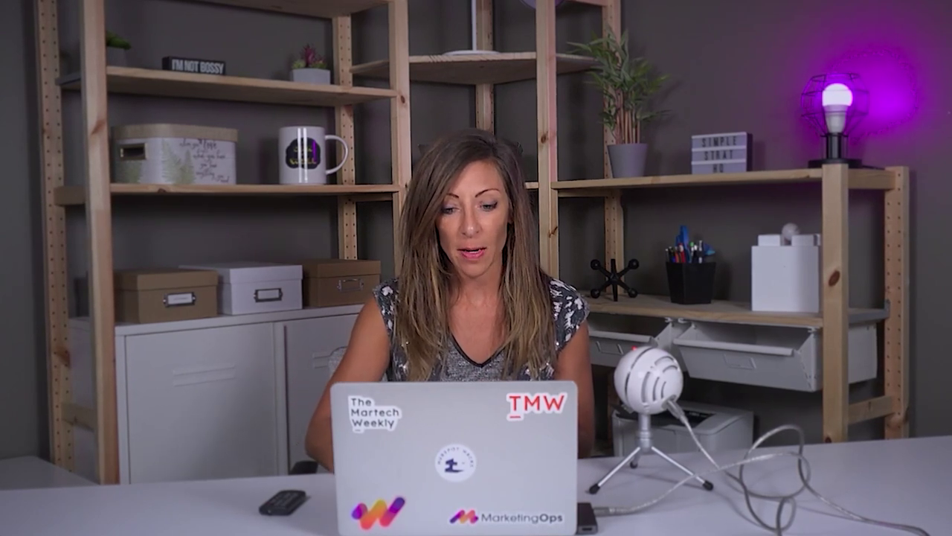
left_click(508, 119)
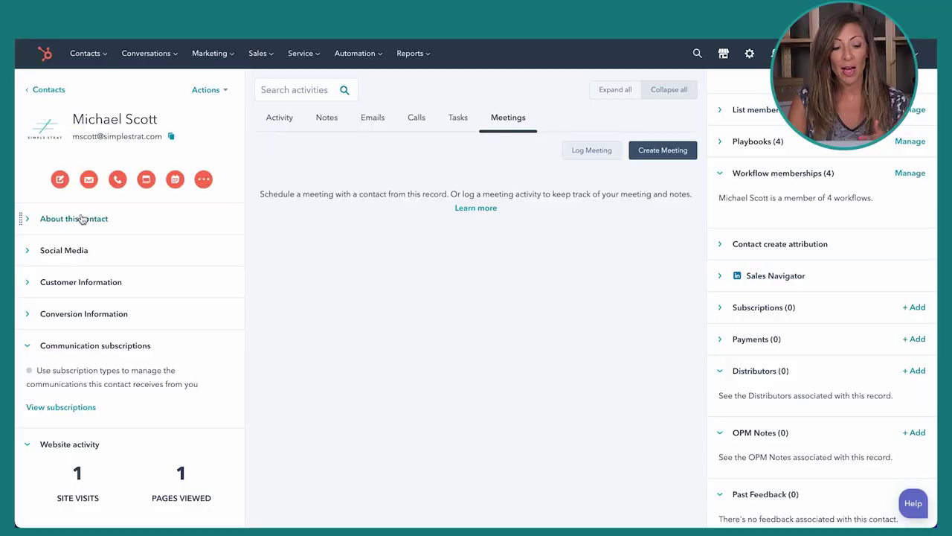
Expand the About this contact section to show the contact's properties
left_click(25, 221)
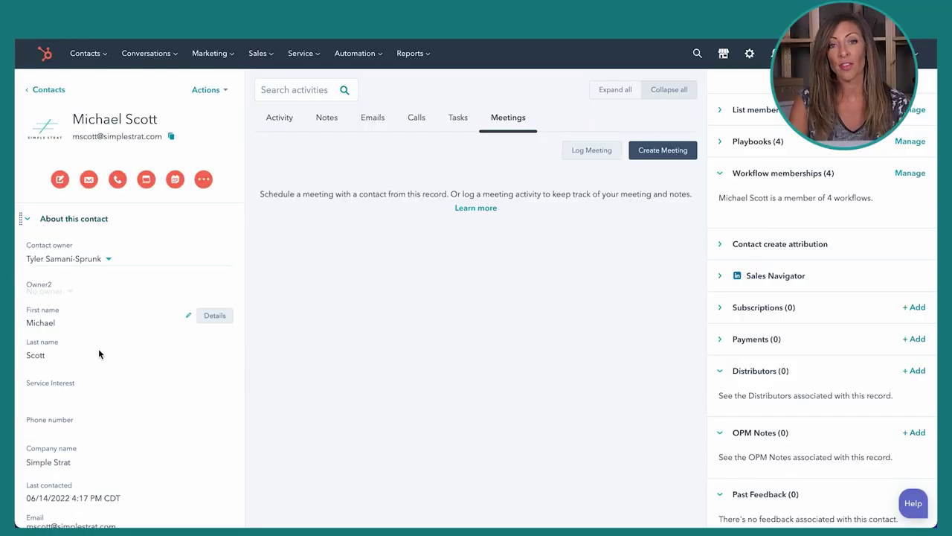
Review the "lead conversion form email 01" template with its insert options, and close it without saving
left_click(101, 400)
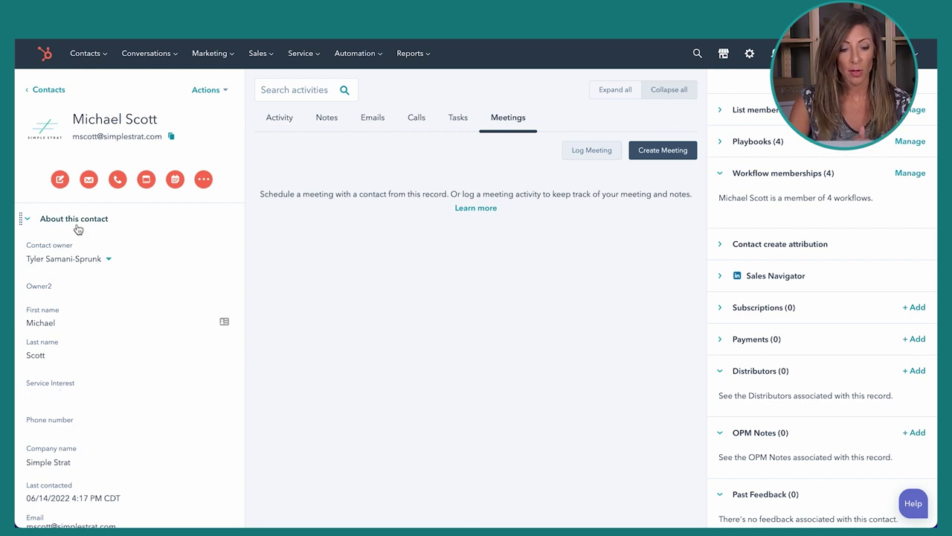
left_click(159, 60)
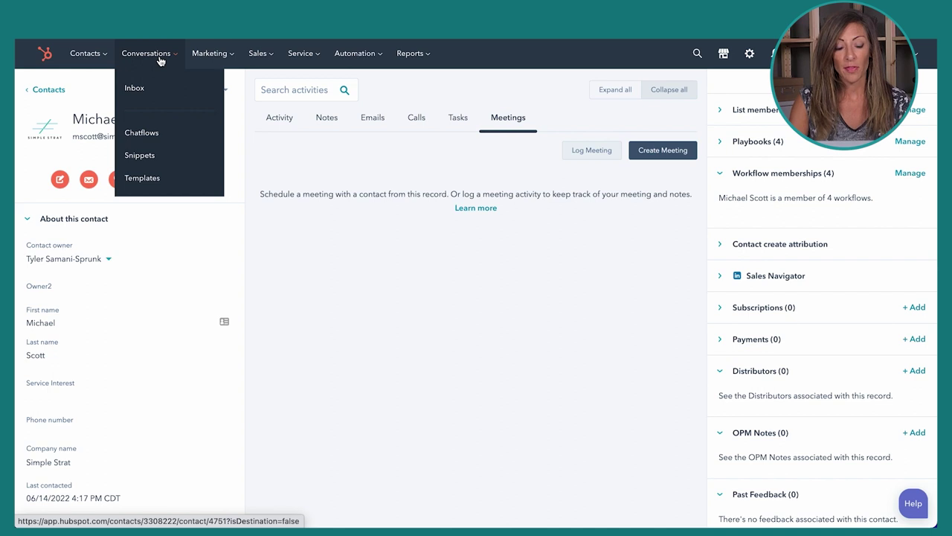
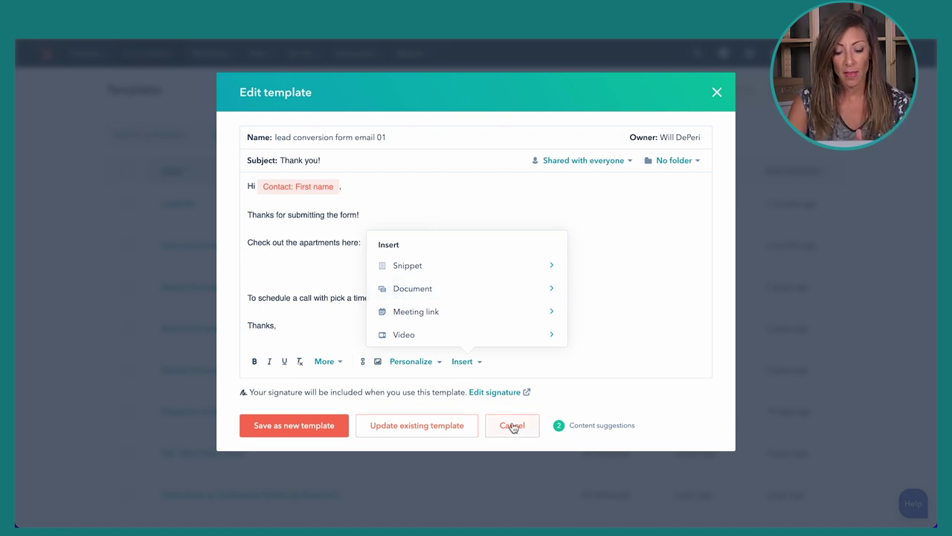
left_click(405, 215)
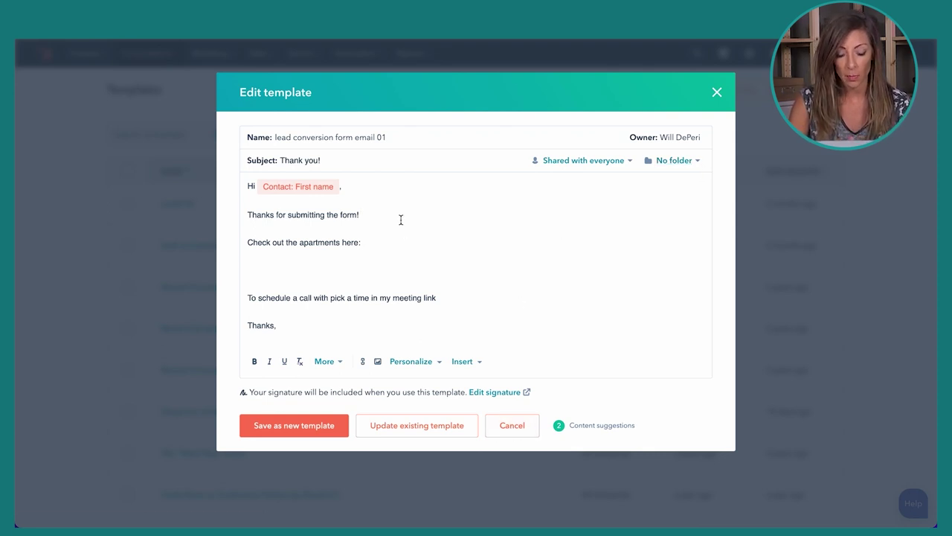
left_click(536, 433)
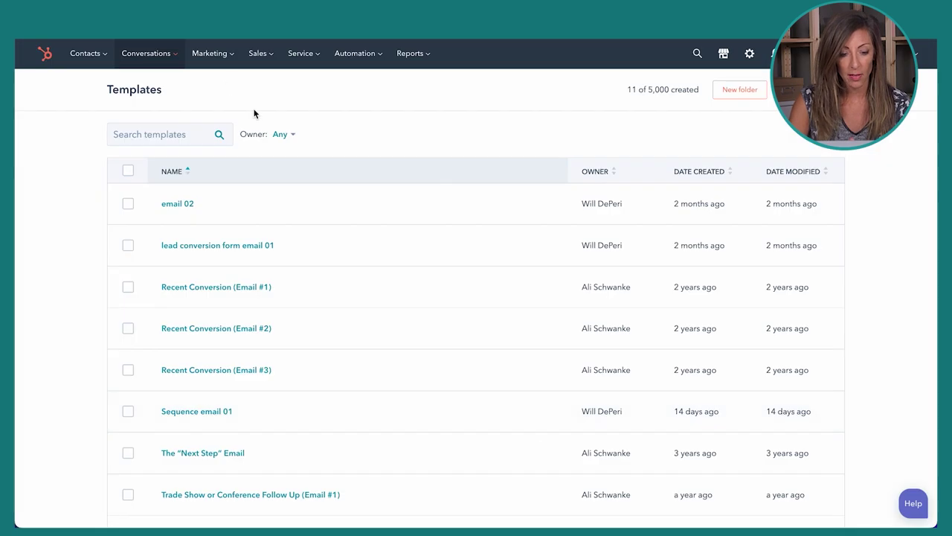
View the Sales Notes Snippet with its text and shortcut, and close it without saving
mouse_move(169, 60)
left_click(162, 152)
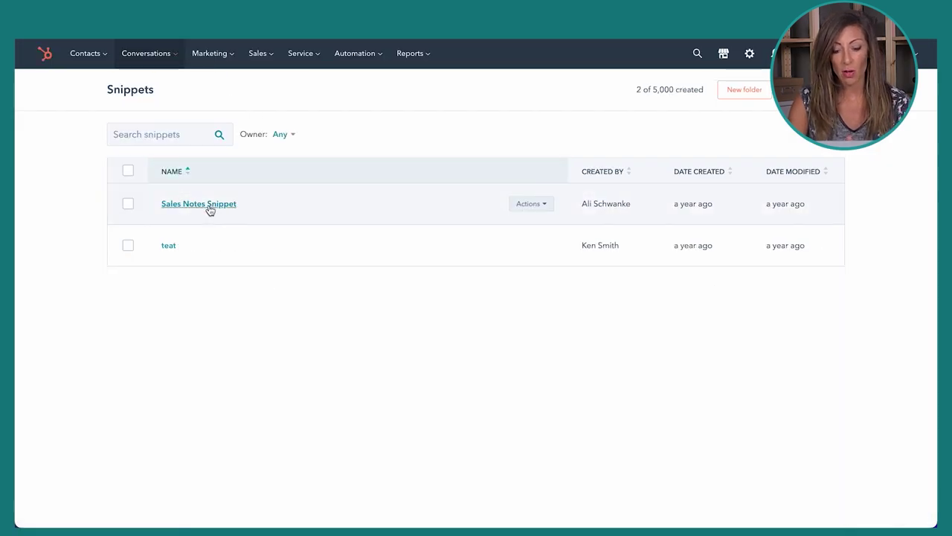
left_click(209, 206)
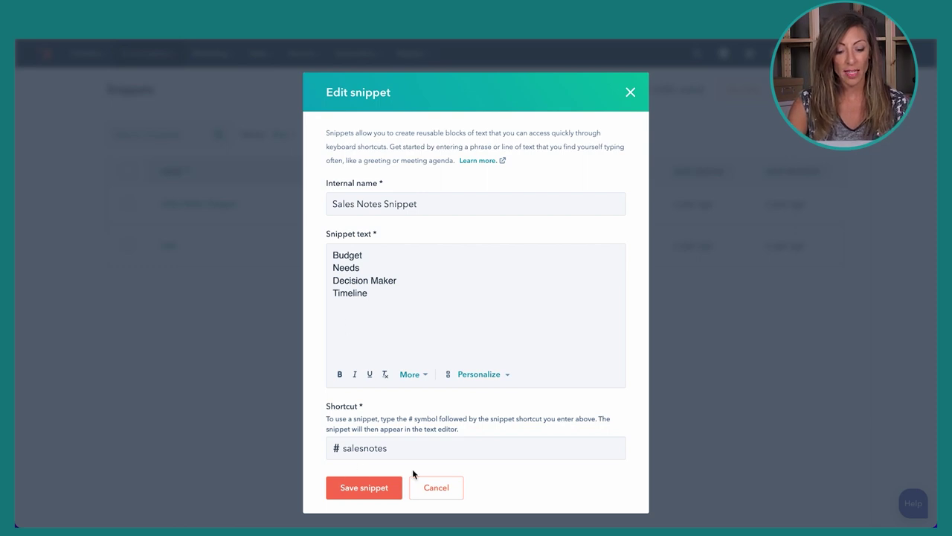
left_click(435, 487)
Open the Simple Strat contact's record from the contacts list and show its notes
left_click(80, 53)
left_click(100, 89)
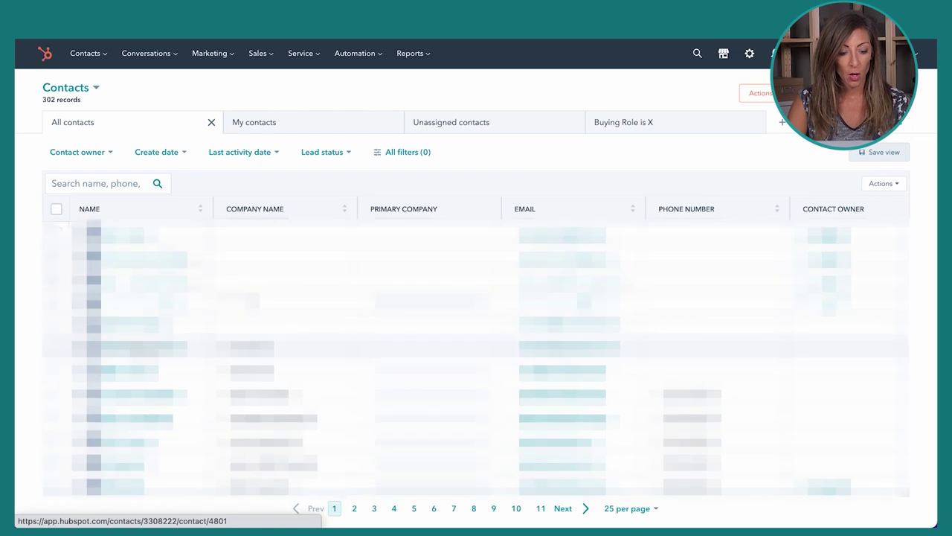
left_click(137, 369)
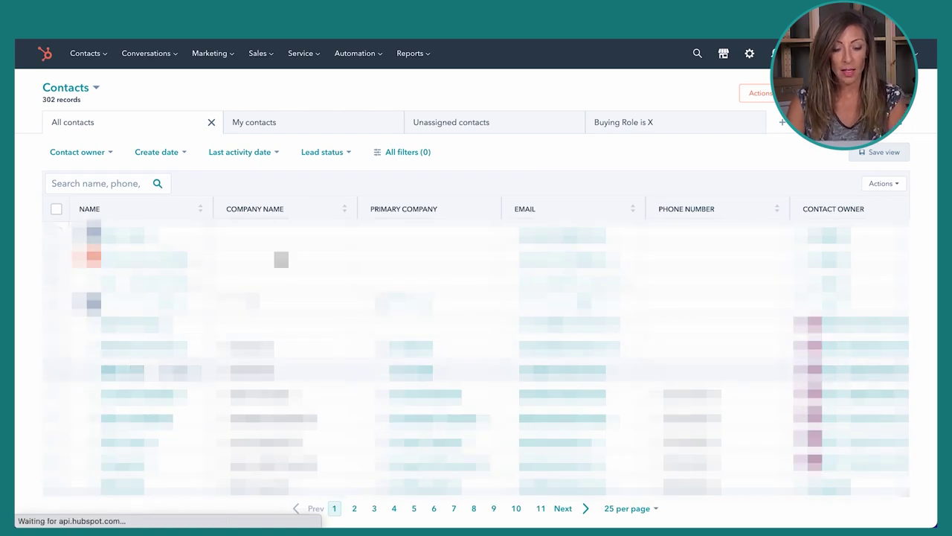
left_click(327, 117)
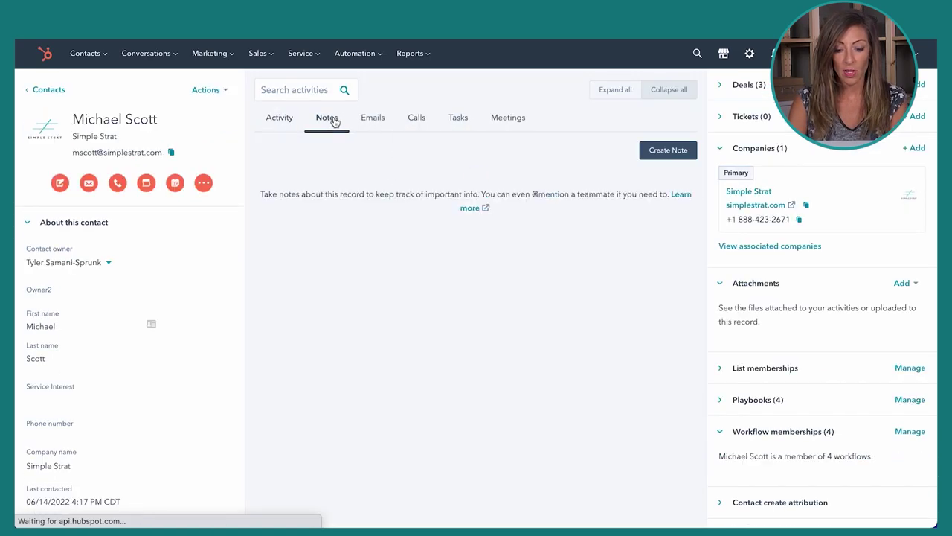
Insert the Sales Notes Snippet into a new note on the contact using #sales, and close the note without saving
left_click(657, 152)
type("#sales")
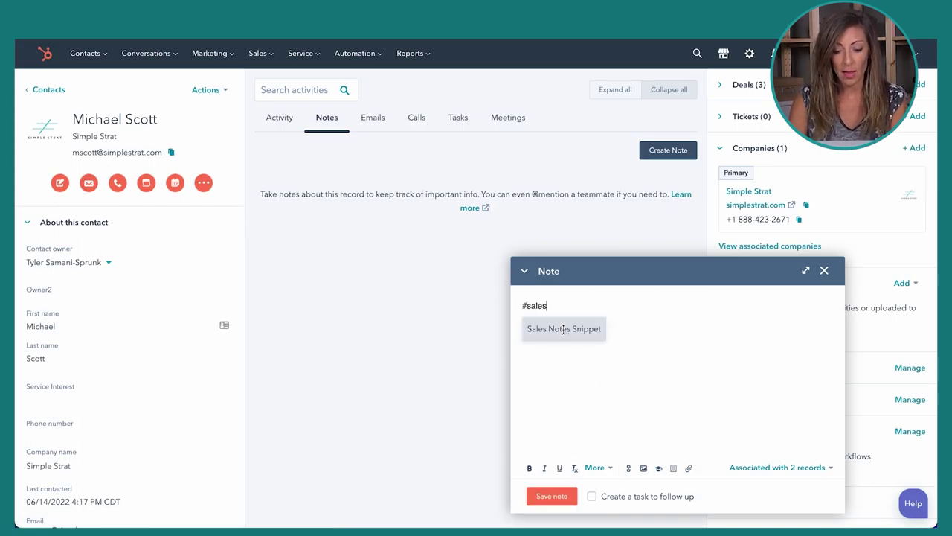
left_click(564, 333)
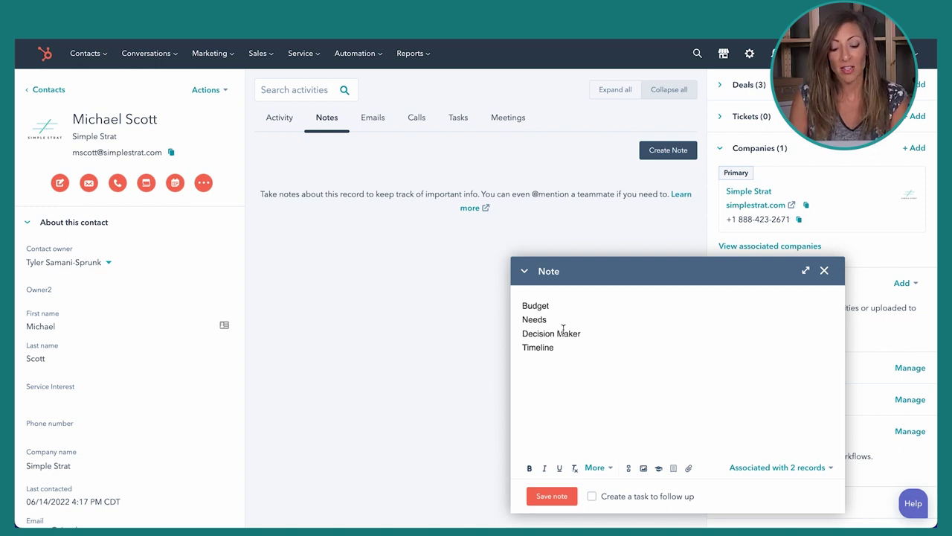
left_click(824, 272)
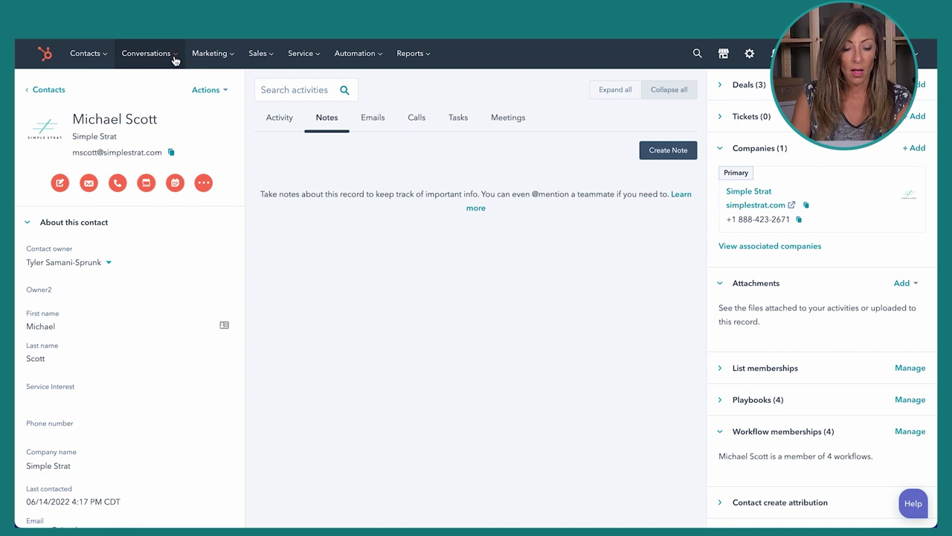
Open the deals overview and switch it to the board view
mouse_move(175, 60)
mouse_move(218, 60)
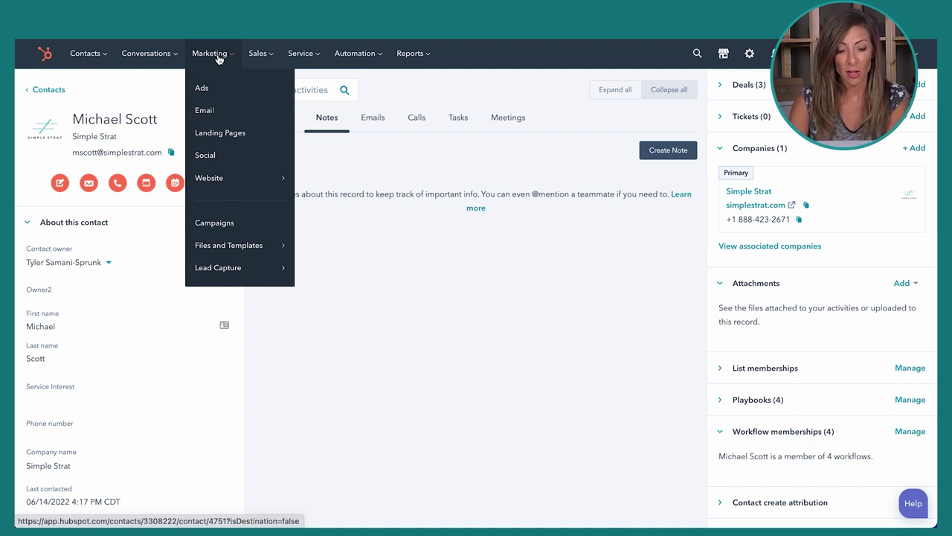
mouse_move(248, 59)
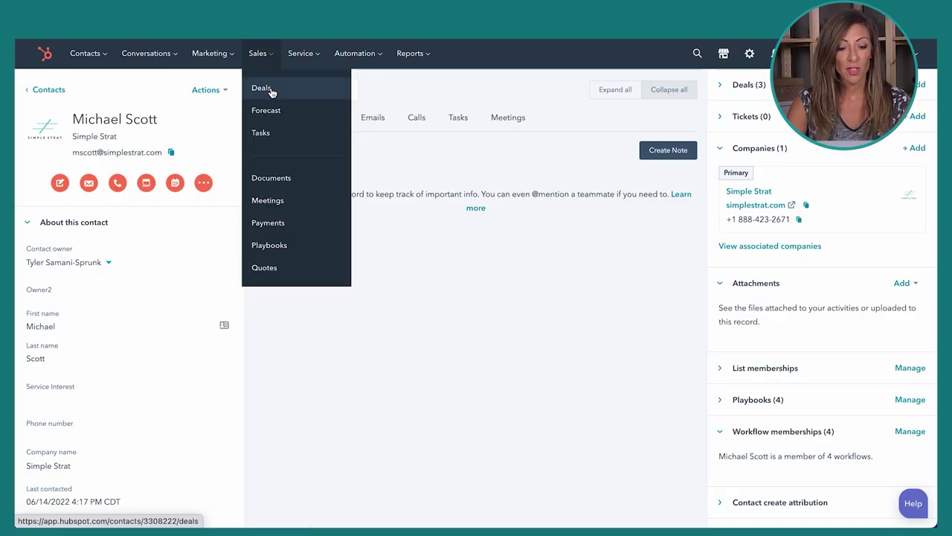
left_click(273, 92)
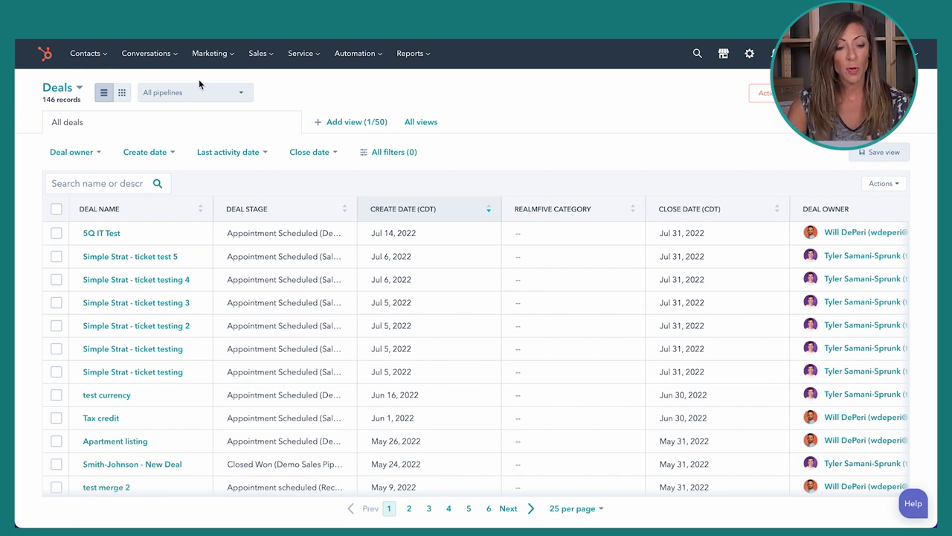
left_click(122, 93)
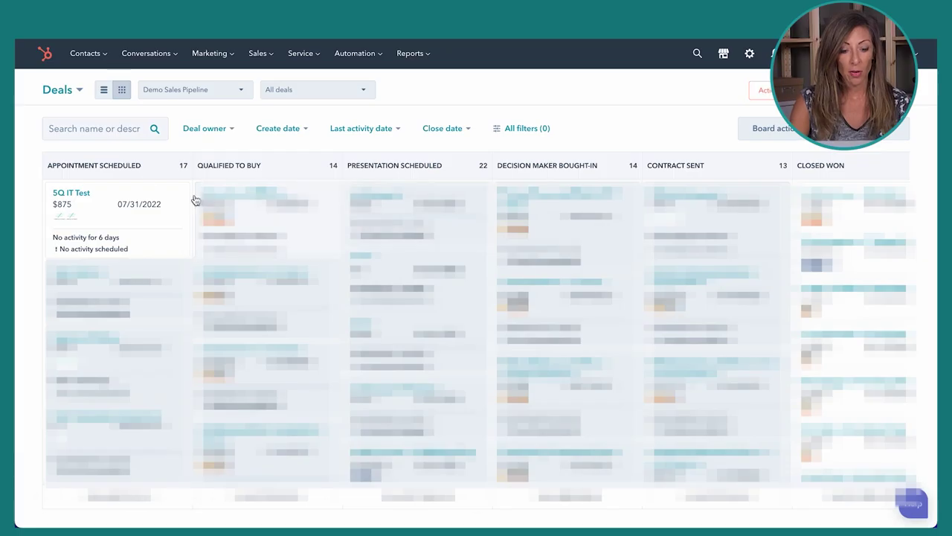
mouse_move(95, 206)
left_mouse_down()
mouse_move(380, 208)
mouse_move(246, 199)
mouse_move(87, 215)
left_mouse_up()
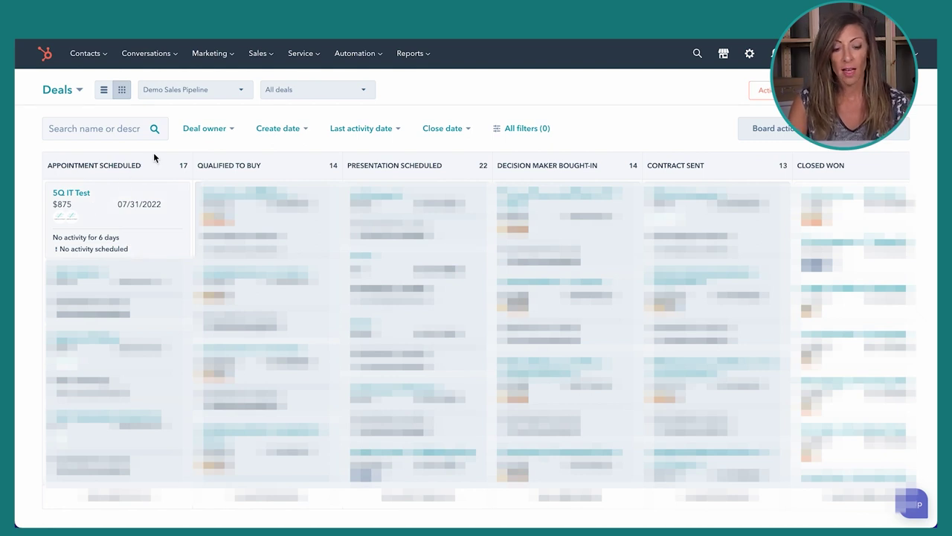
Review the deal board's filter options for deal owner, create date, last activity date, close date and all deal properties without applying any
left_click(227, 131)
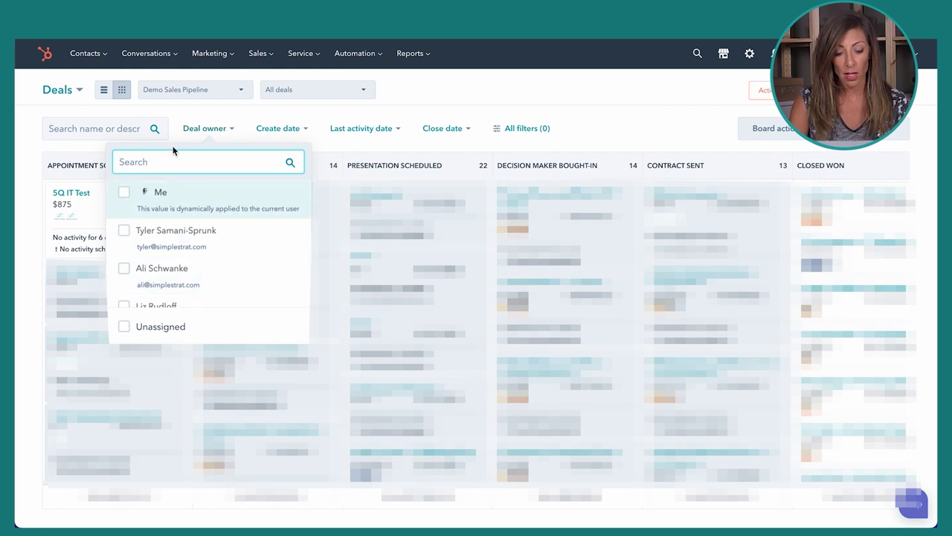
left_click(303, 132)
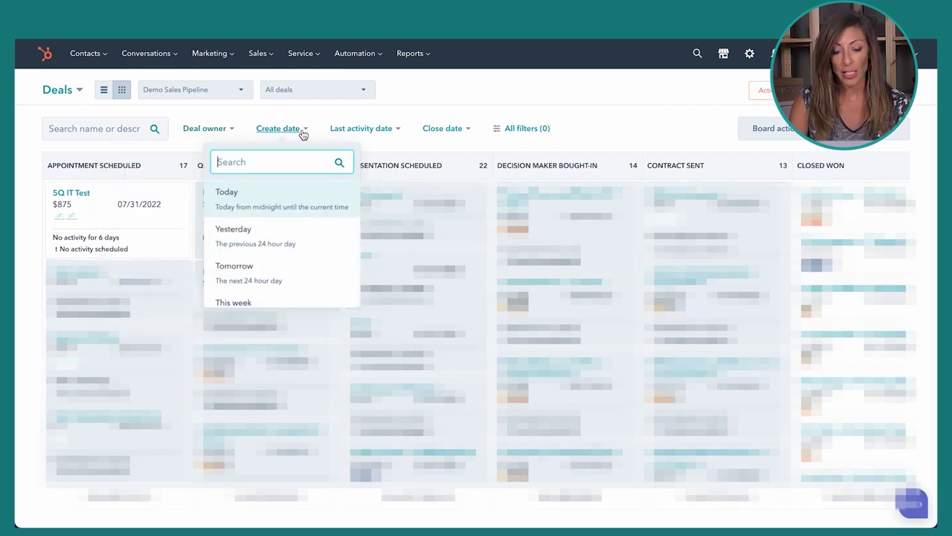
left_click(388, 132)
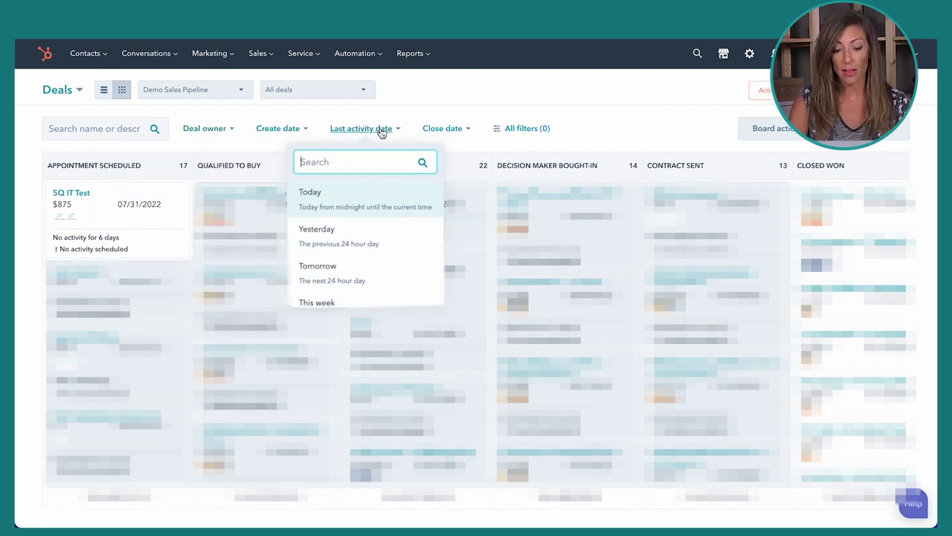
left_click(464, 131)
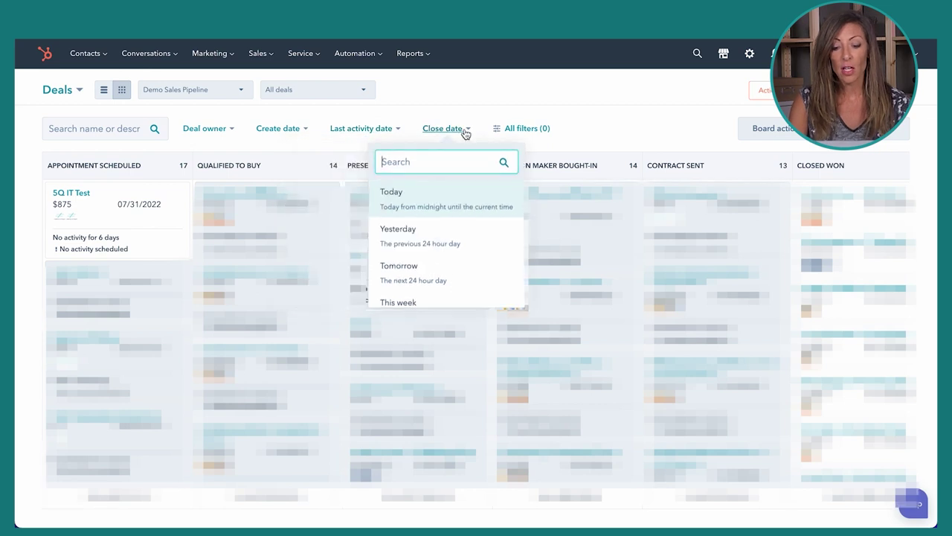
left_click(530, 129)
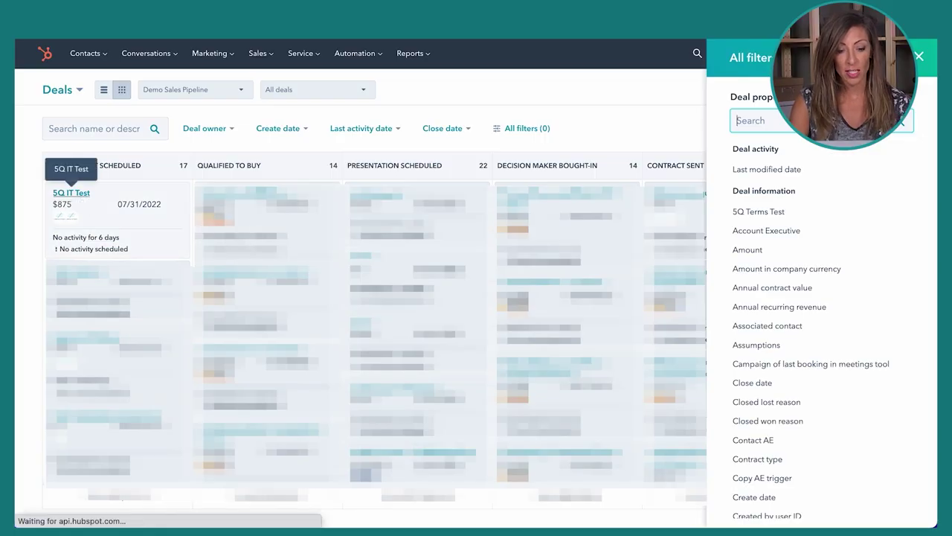
Open the 5Q IT Test deal and collapse its About this deal and Recurring revenue sections
left_click(71, 193)
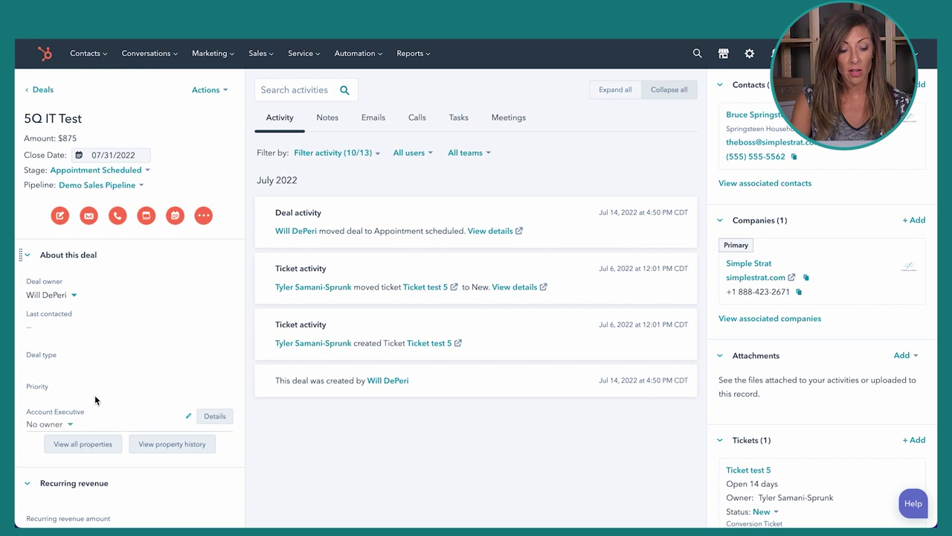
left_click(29, 255)
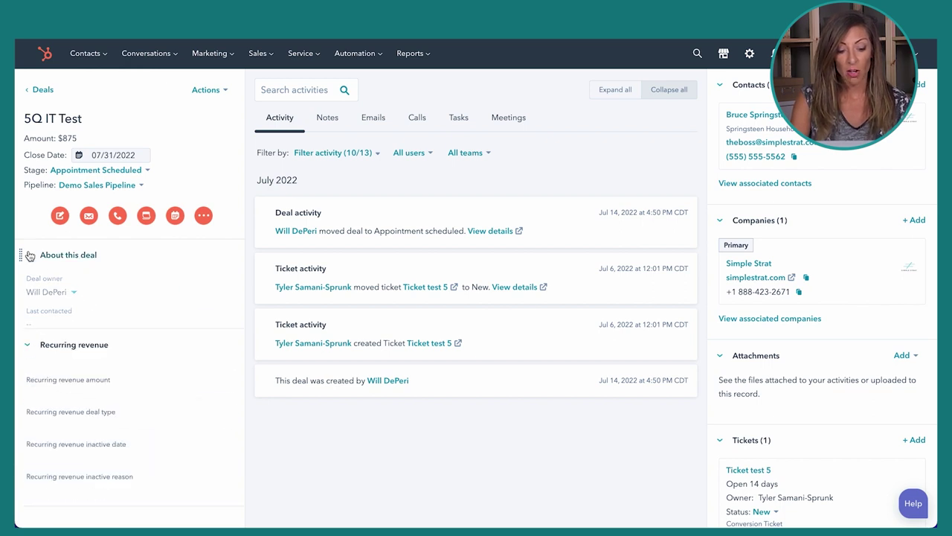
left_click(29, 288)
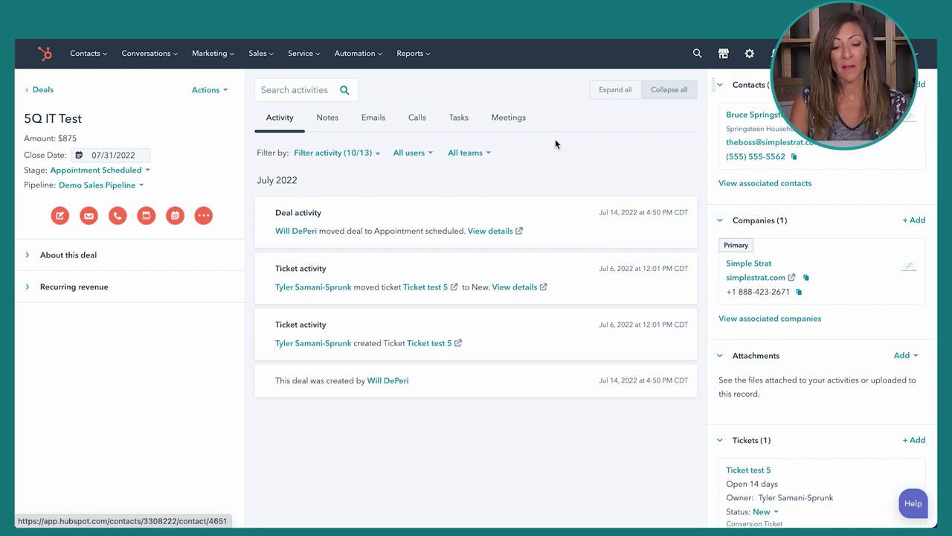
Review the pipelines available for the deal without changing its pipeline, and return to the deals board
left_click(134, 186)
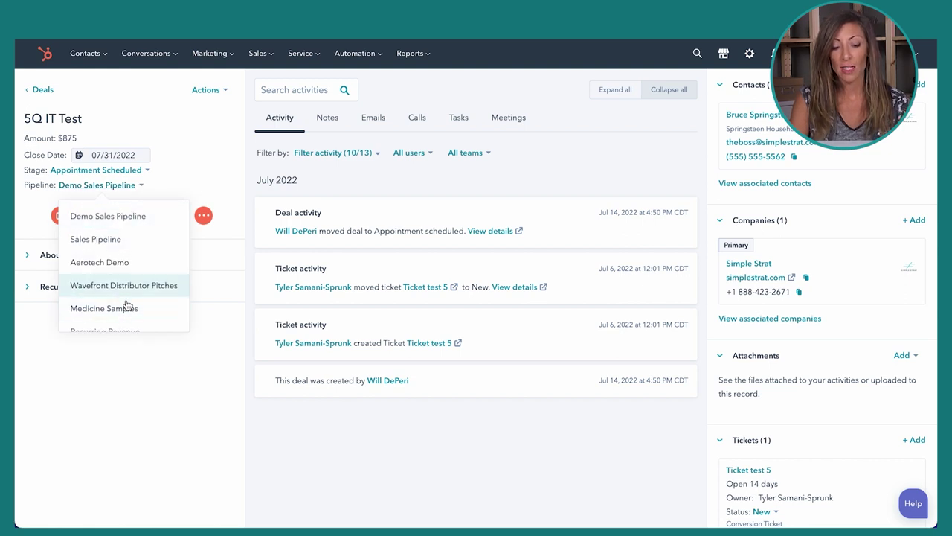
left_click(178, 122)
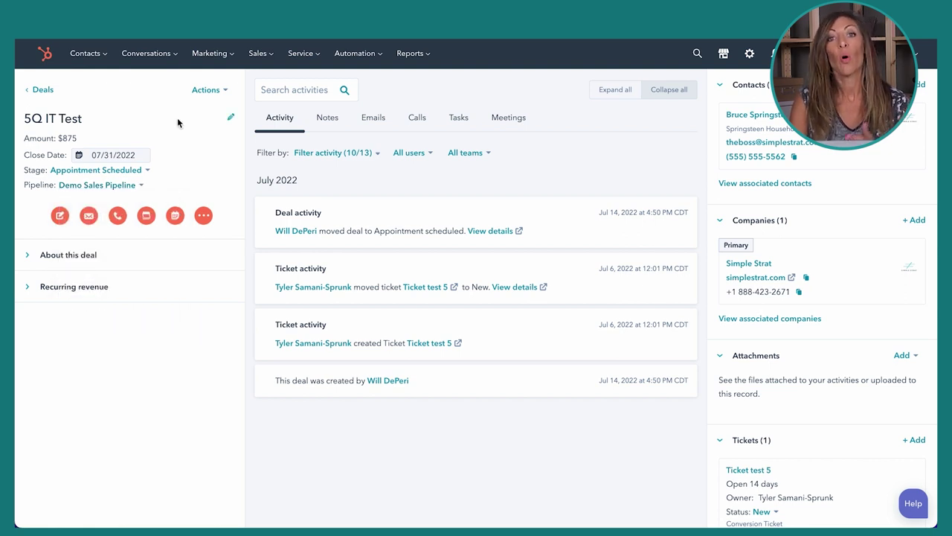
left_click(40, 91)
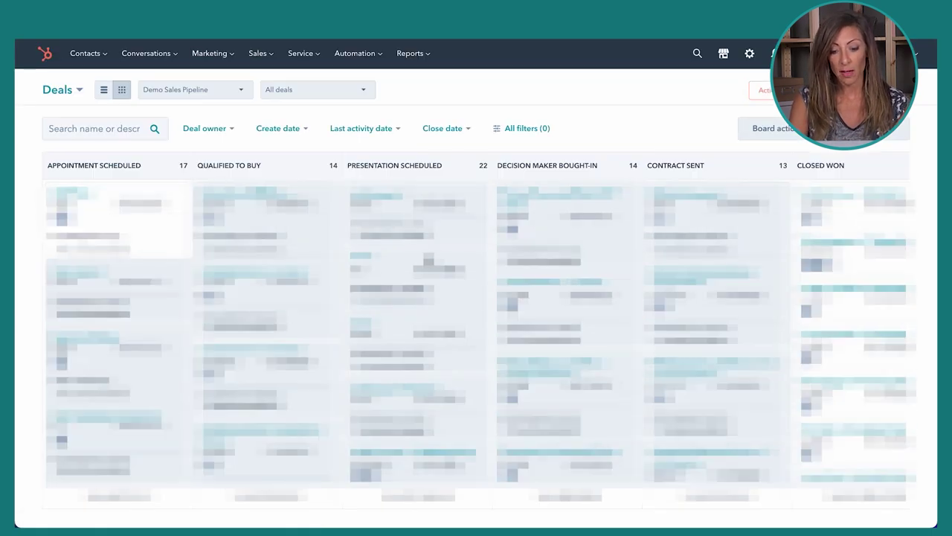
Open the settings for the Deals object and look over its general setup options
left_click(748, 55)
scroll(94, 381, "down", 5)
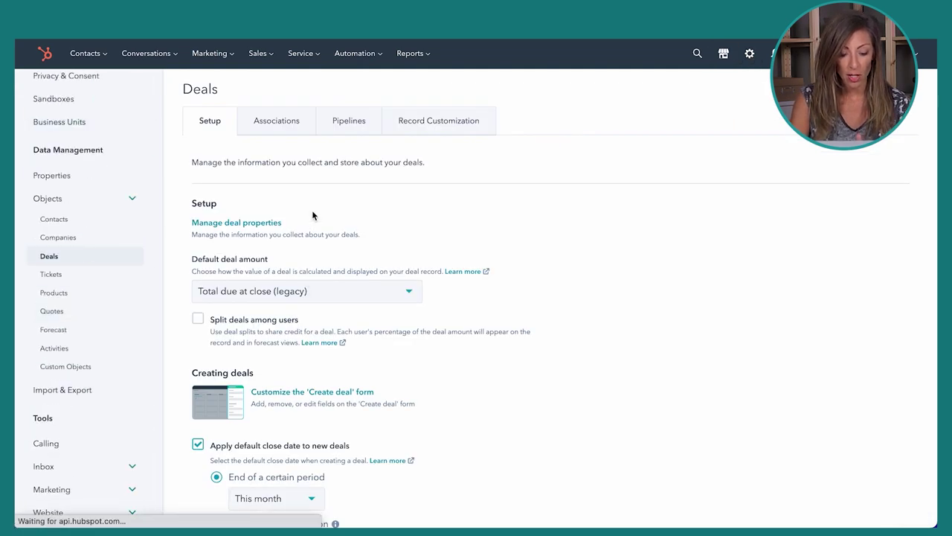
scroll(313, 213, "down", 2)
scroll(312, 213, "up", 2)
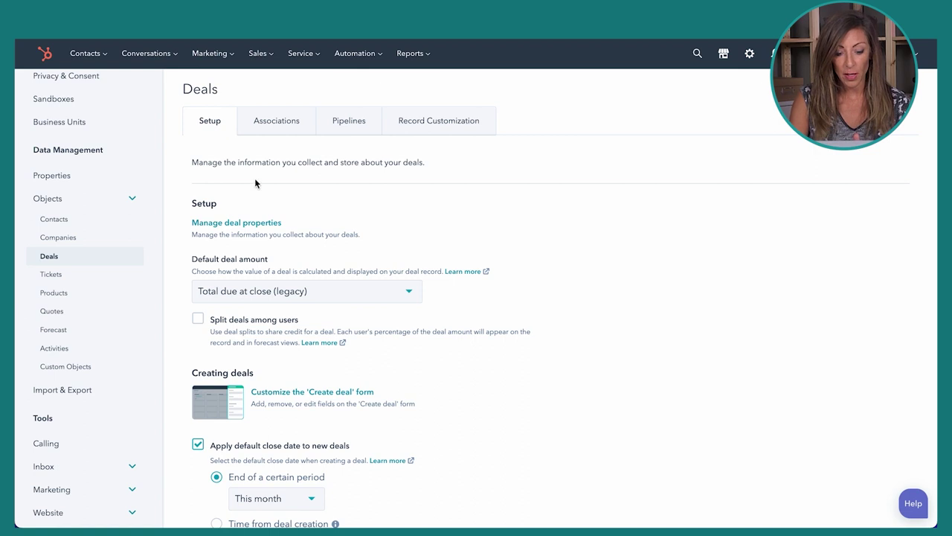
scroll(276, 315, "down", 3)
scroll(360, 202, "up", 3)
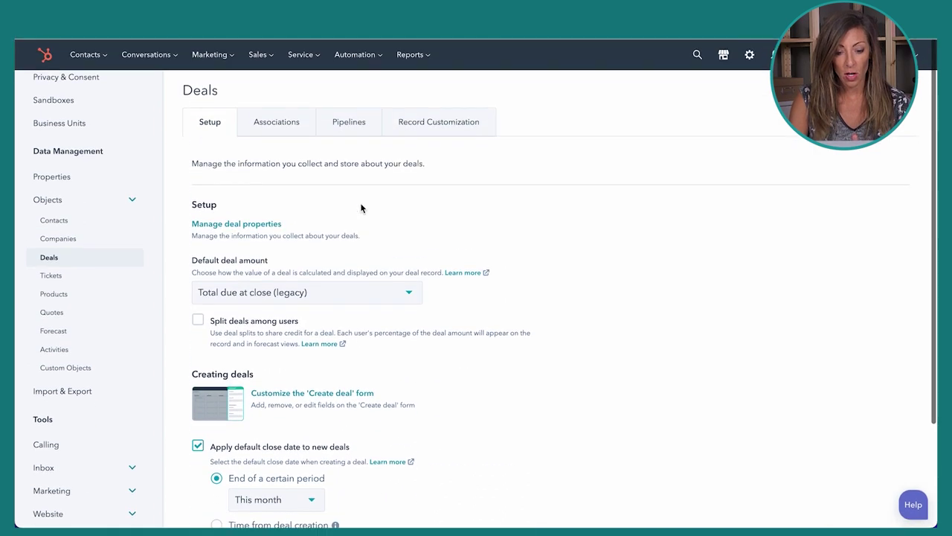
Review the Demo Sales Pipeline's deal stages and probabilities, and show its automation settings
left_click(350, 127)
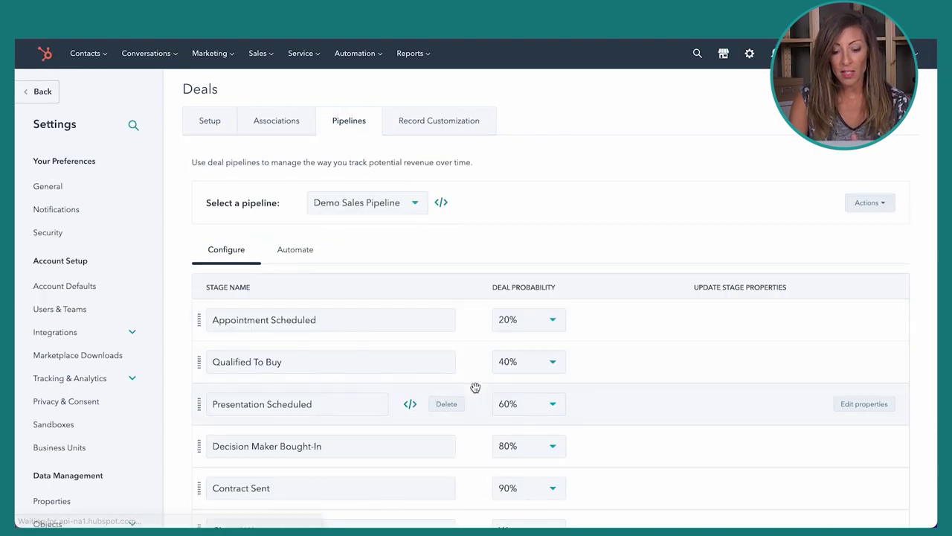
scroll(474, 387, "down", 3)
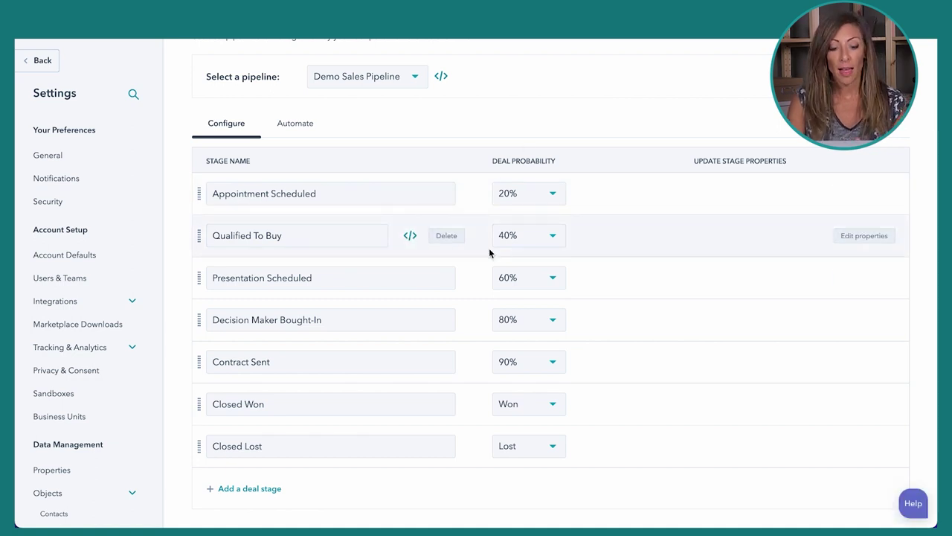
left_click(304, 127)
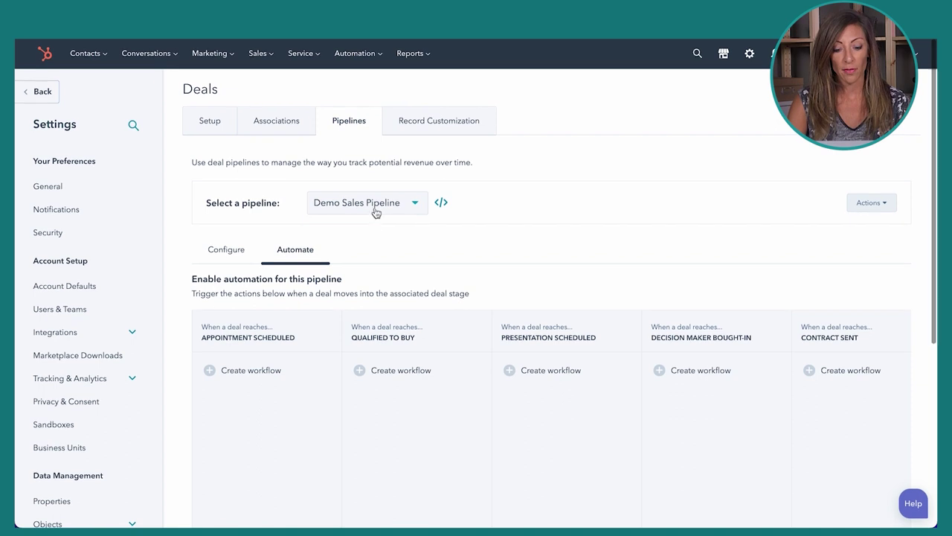
Look through the pipelines offered in the deal settings, keeping Demo Sales Pipeline selected, and go back to the deals board
left_click(405, 205)
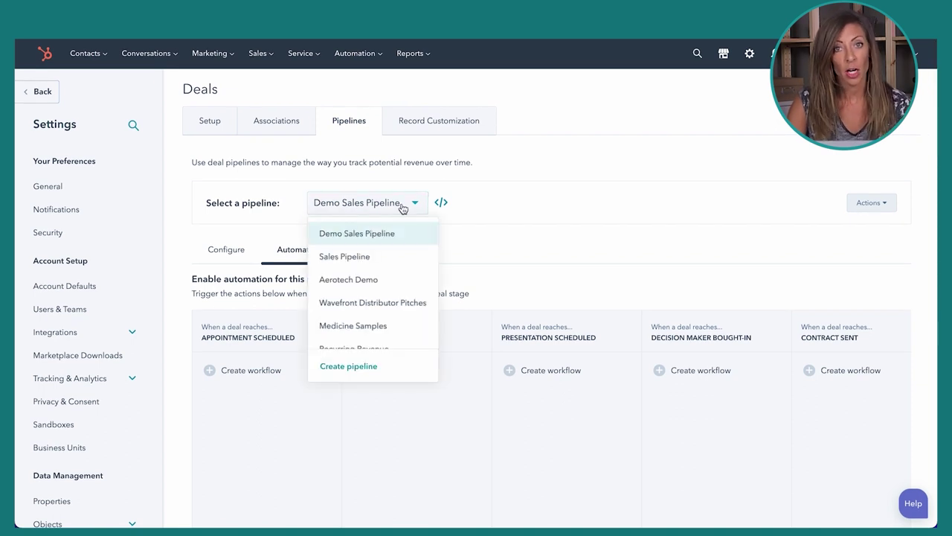
scroll(382, 303, "down", 1)
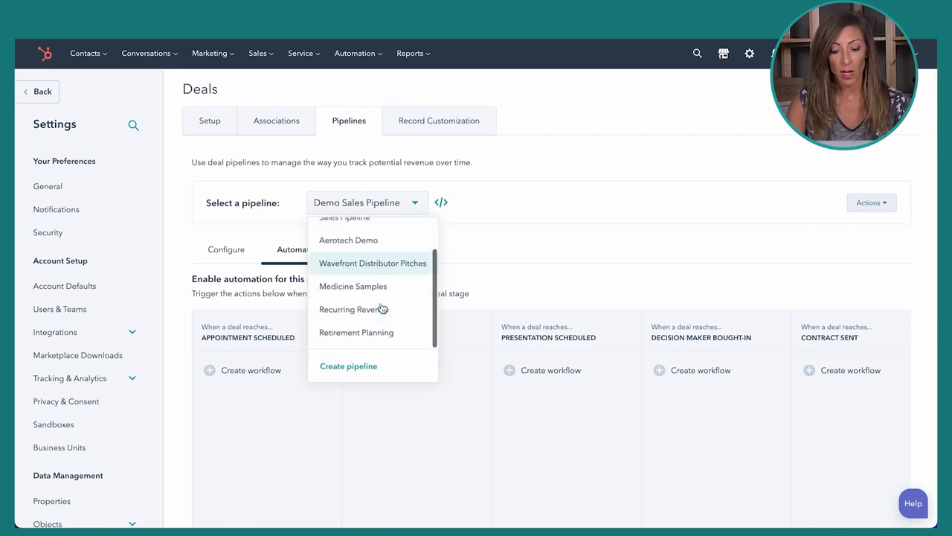
left_click(485, 216)
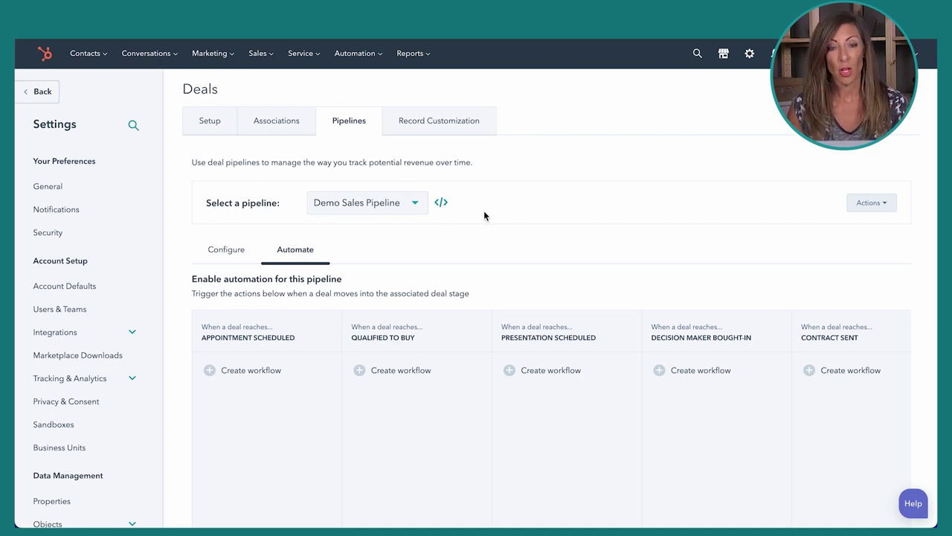
left_click(258, 53)
left_click(273, 88)
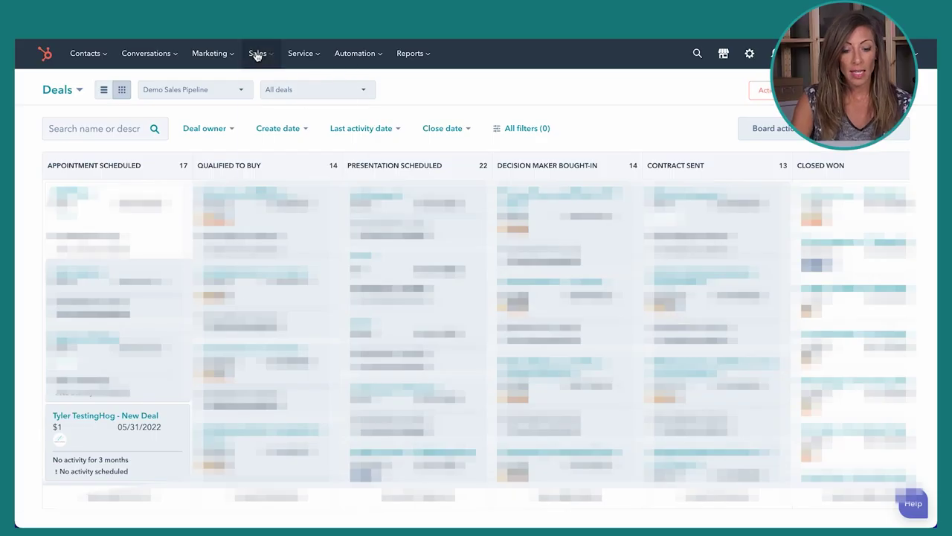
Open the sales forecast, dismiss its introduction, and look over the team's forecast by deal stage
left_click(256, 53)
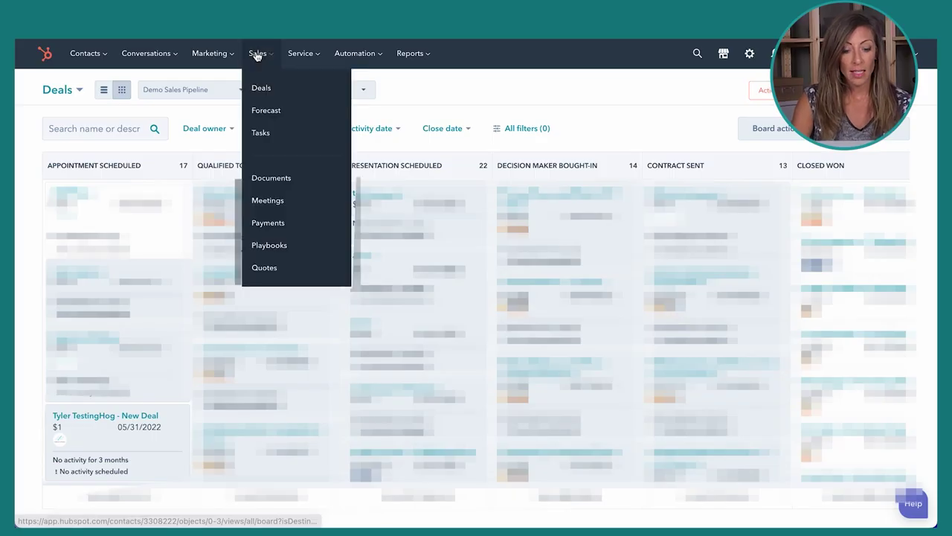
left_click(273, 111)
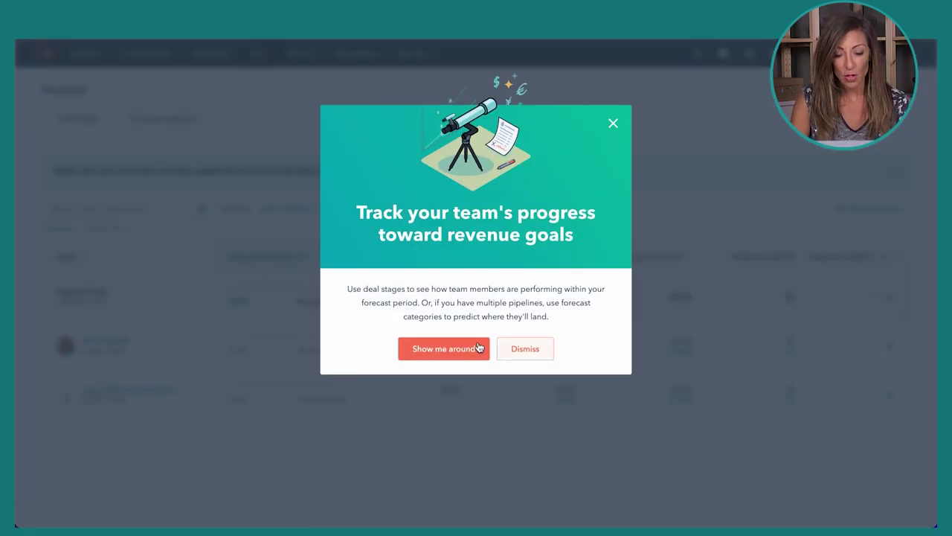
left_click(526, 349)
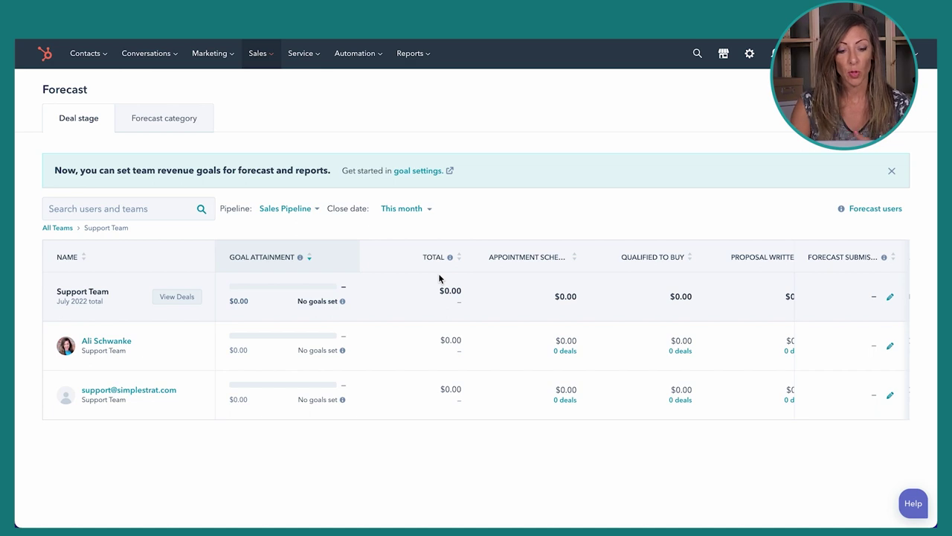
Open the overdue follow-up task from the tasks list to view its contact record, close the task view, and return to the list
mouse_move(269, 55)
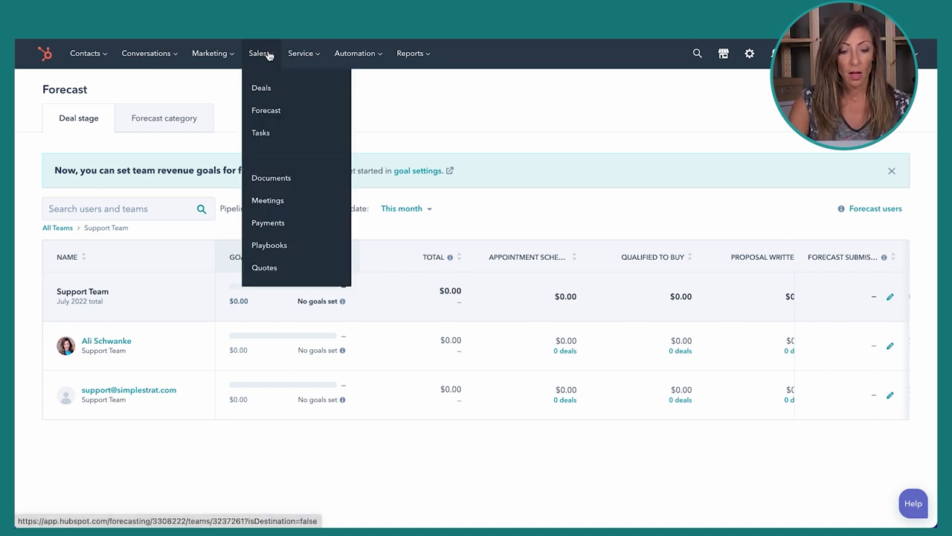
left_click(271, 134)
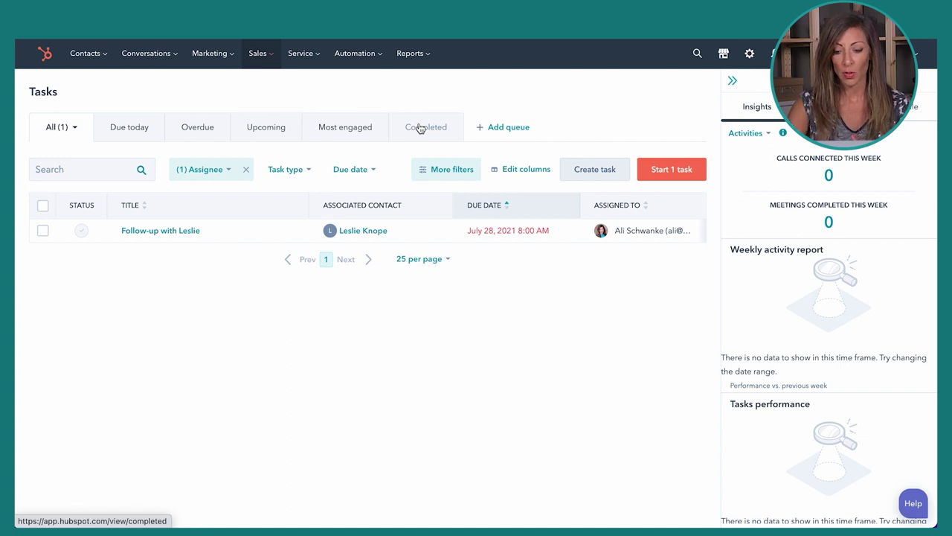
left_click(186, 231)
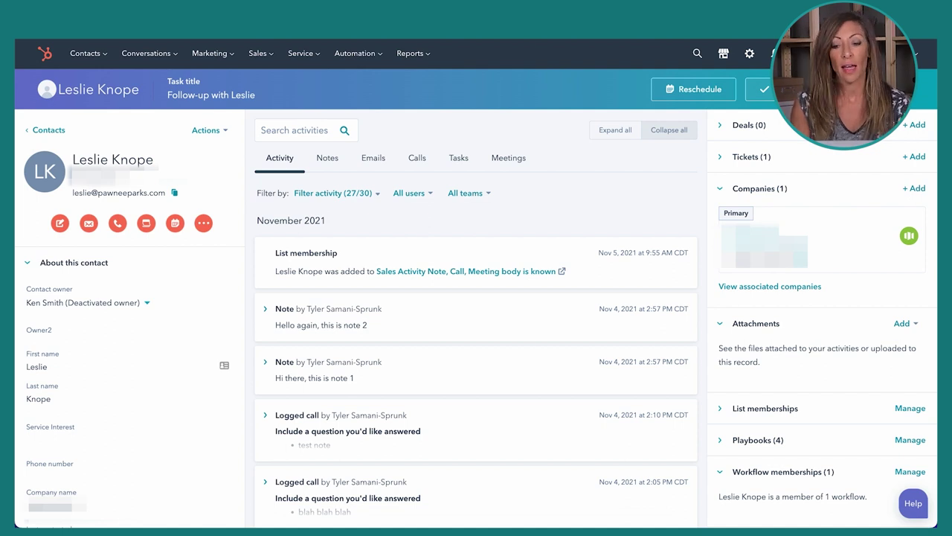
left_click(918, 94)
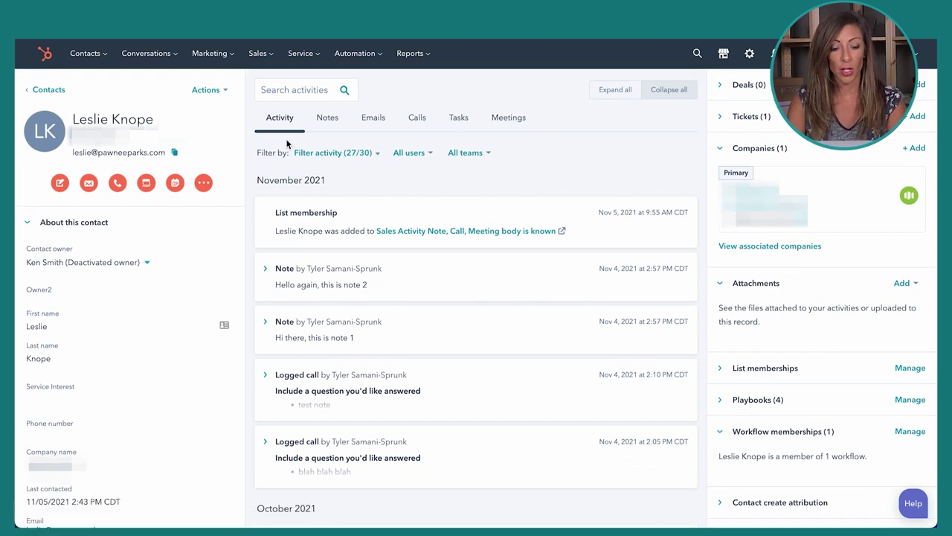
left_click(257, 53)
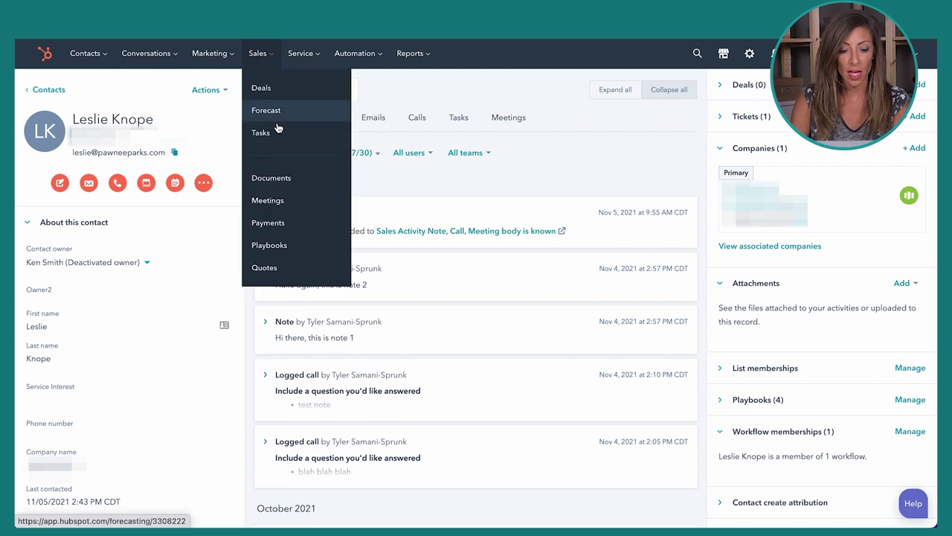
left_click(279, 132)
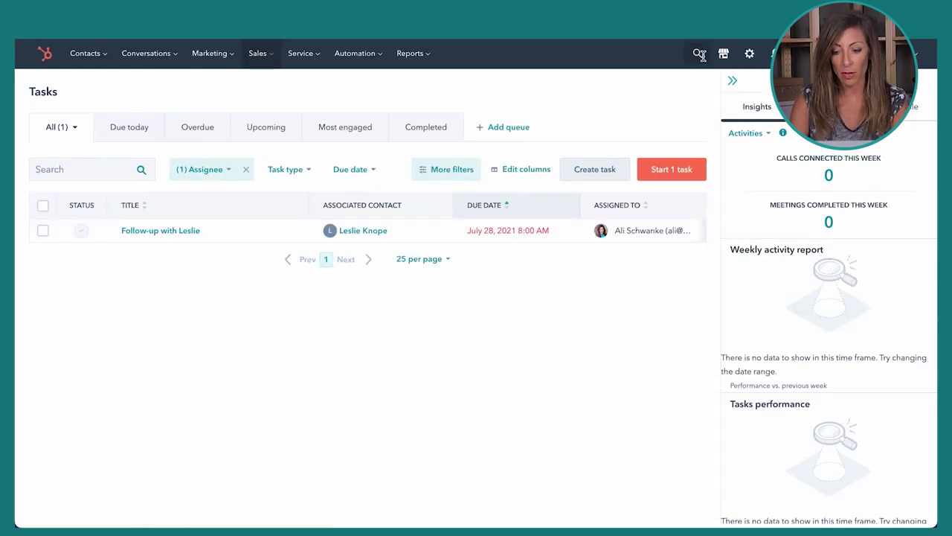
Search for the demo contact by full name and open their Simple Strat contact record
left_click(697, 52)
type("michael scott")
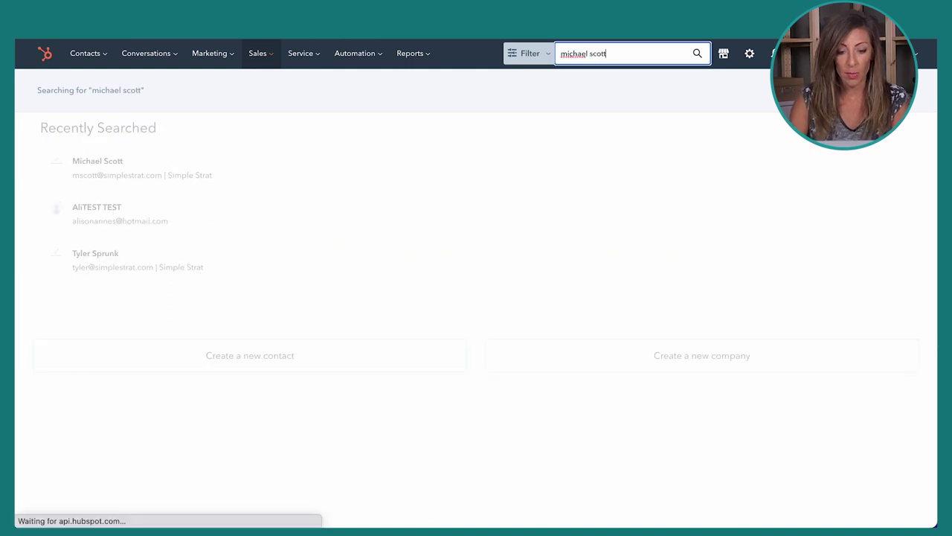
key("Return")
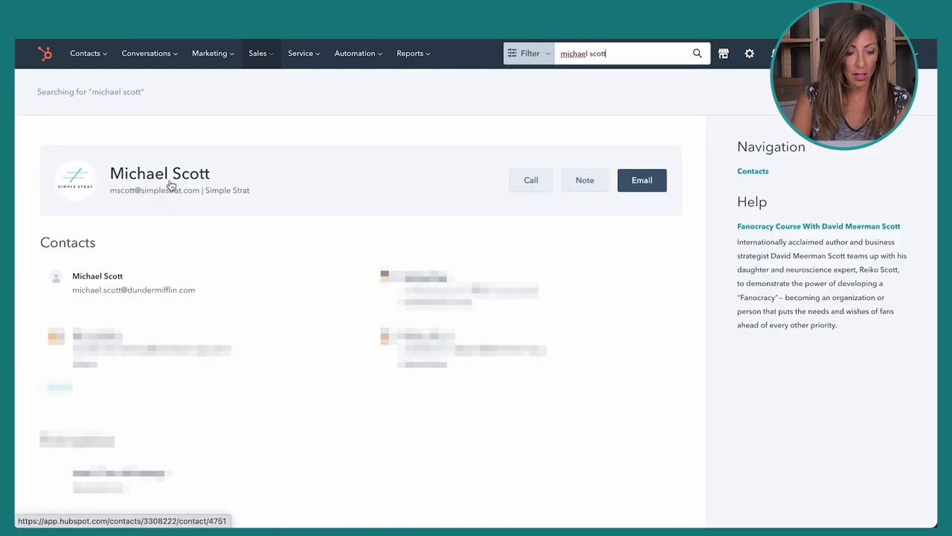
left_click(284, 292)
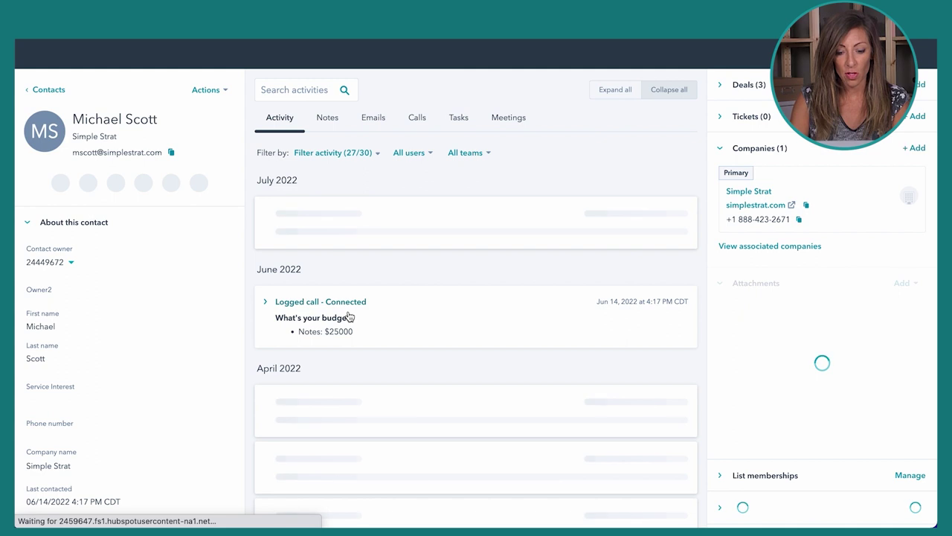
Start a new task on the contact's record, titled as a follow-up with the contact's first name
left_click(457, 119)
left_click(669, 150)
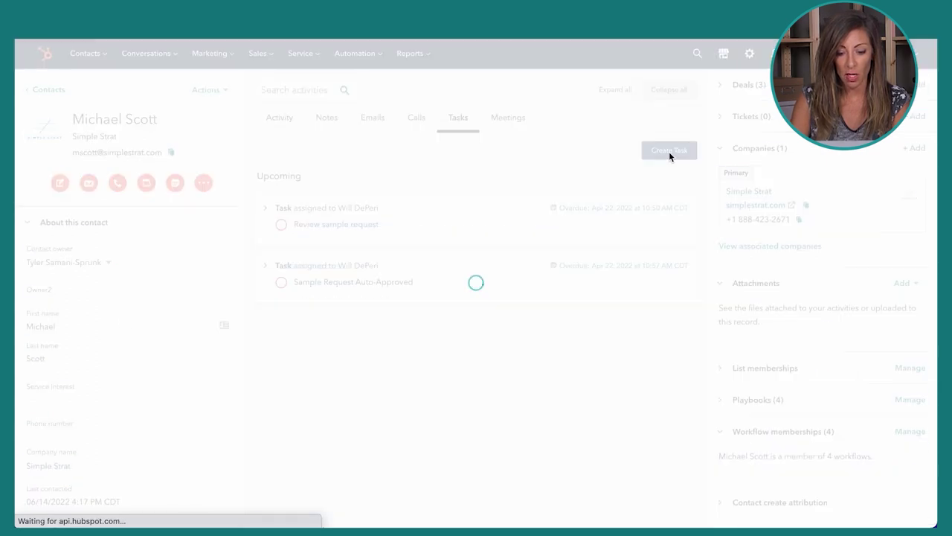
left_click(570, 243)
type("Follo")
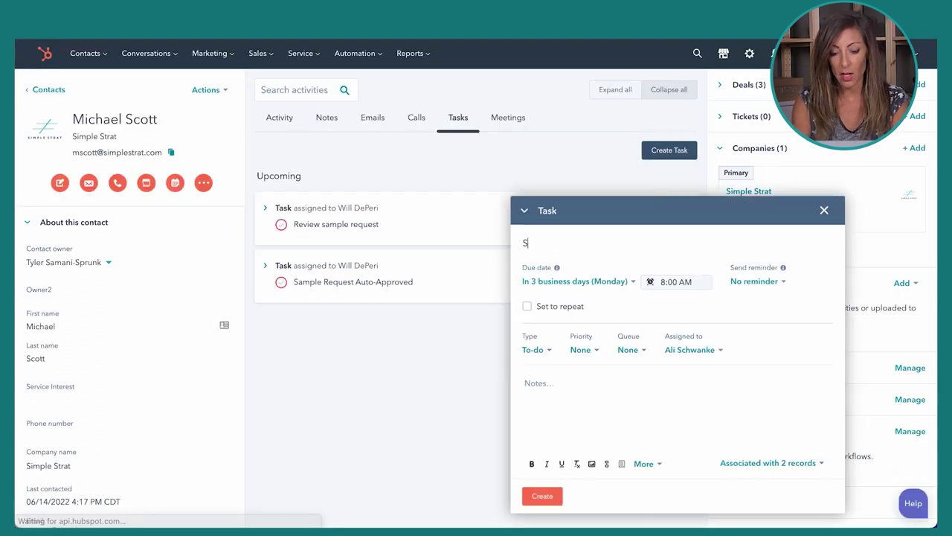
type("w up with Michael")
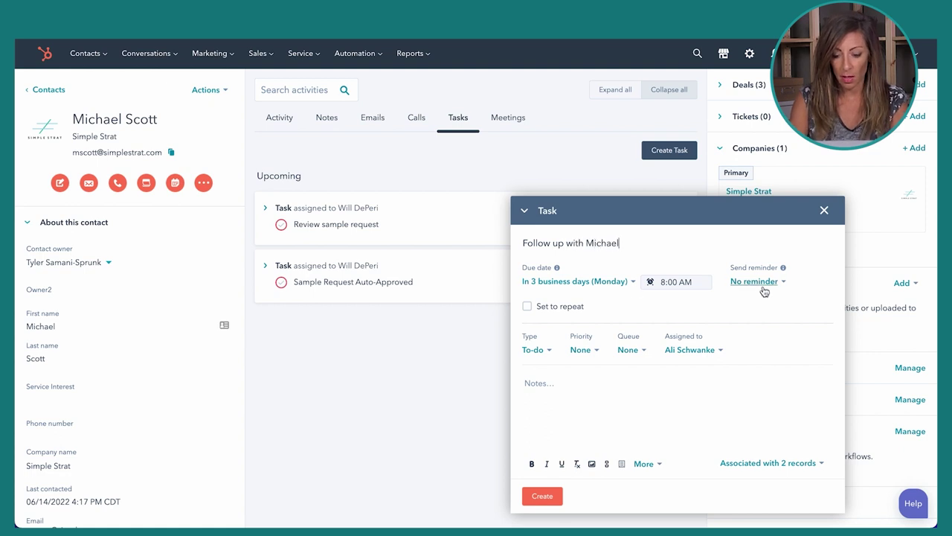
Set the follow-up task's due date to Today and create the task
left_click(613, 282)
scroll(573, 335, "up", 2)
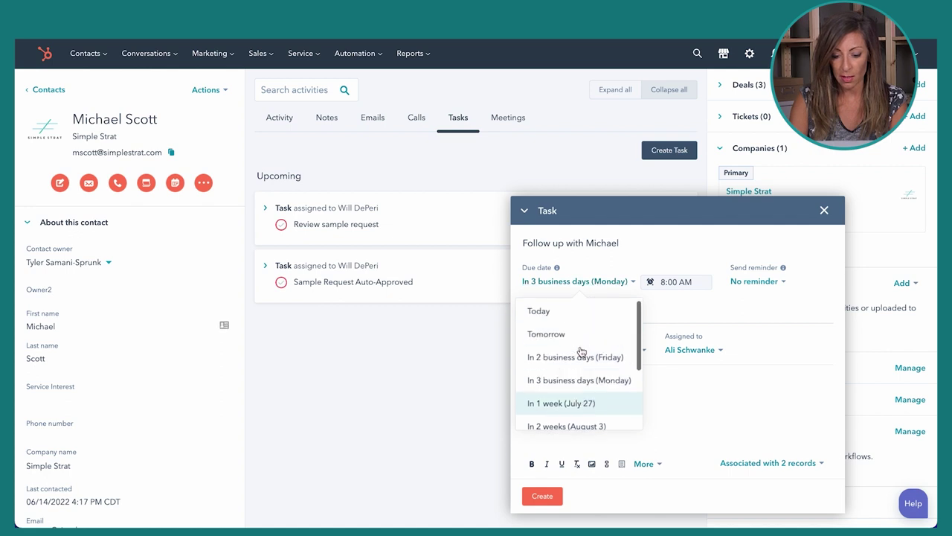
left_click(550, 316)
left_click(540, 496)
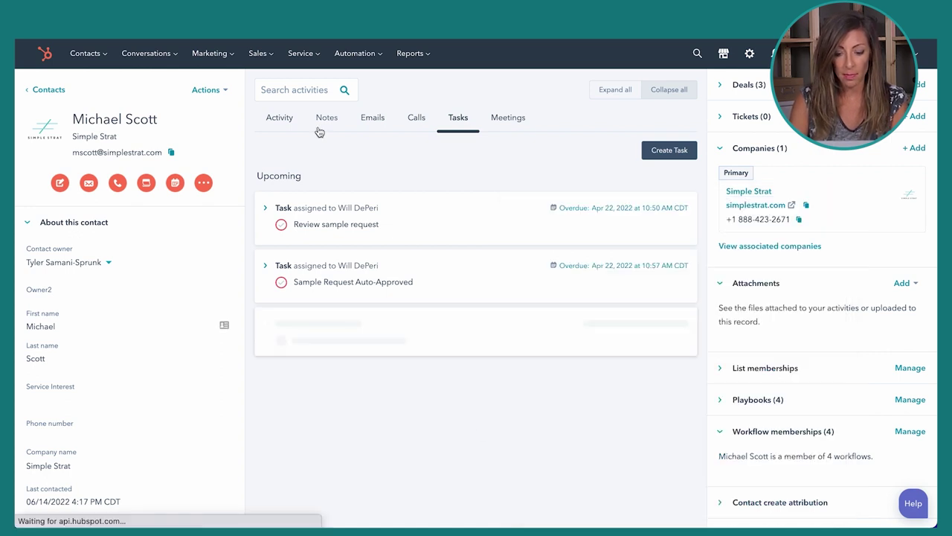
Return to the tasks list and start working through its two follow-up tasks
left_click(258, 54)
left_click(271, 132)
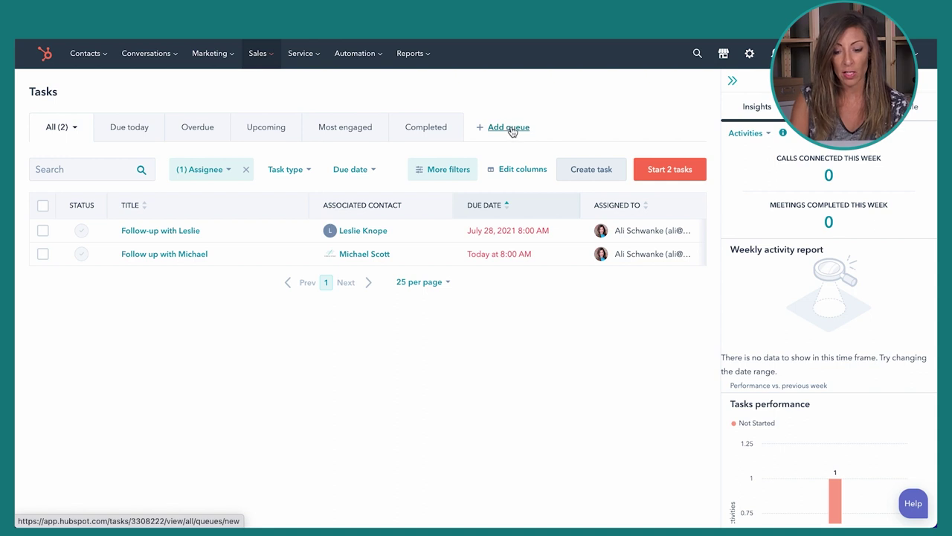
left_click(682, 175)
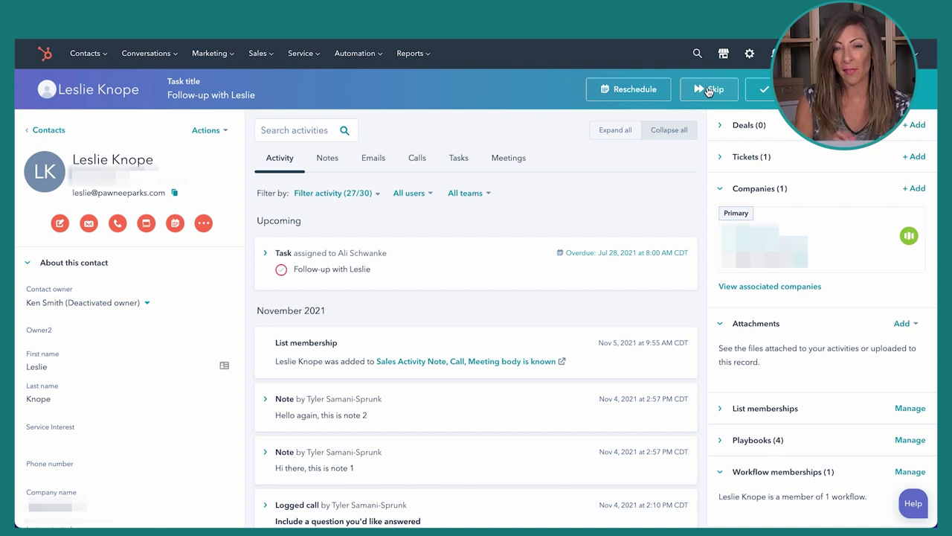
Reschedule both follow-up tasks to in 3 business days (Monday) at 8:00 AM without a reminder, and return to the tasks list
left_click(625, 87)
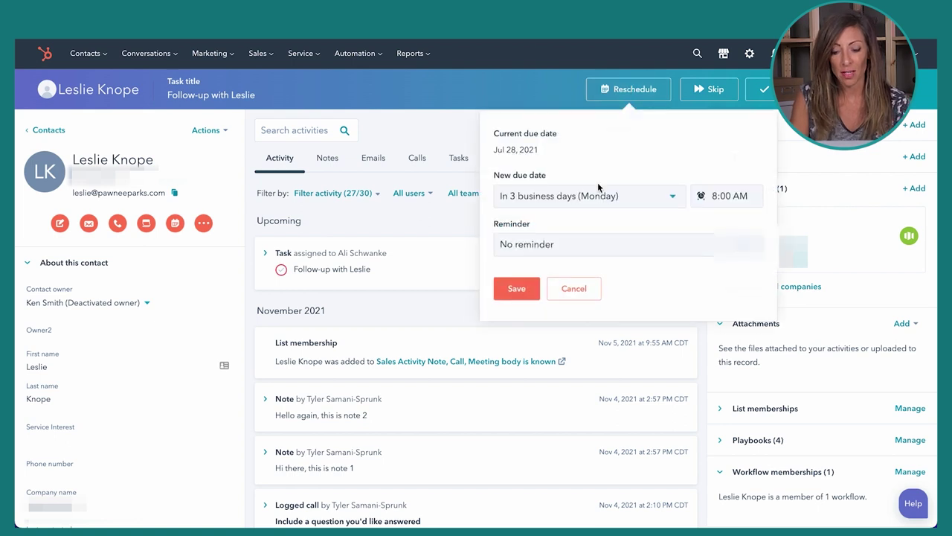
left_click(521, 292)
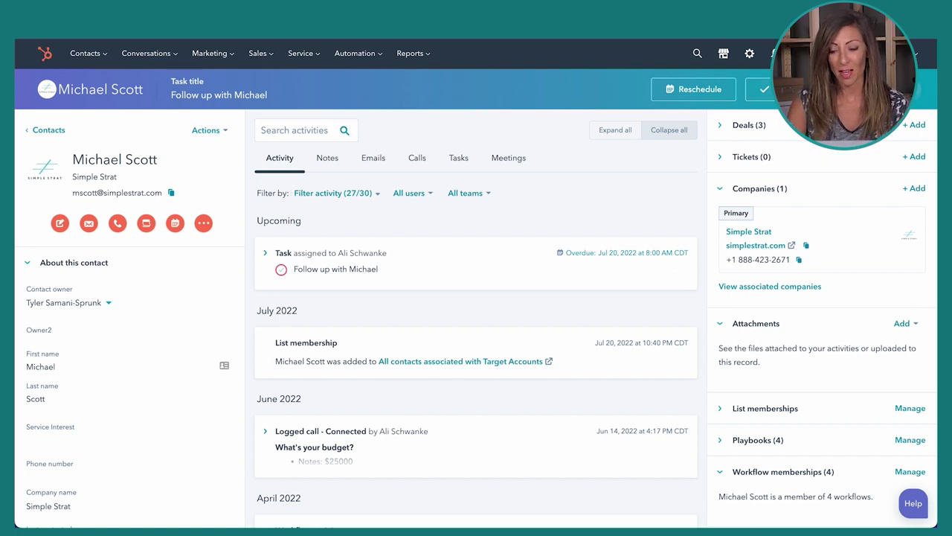
left_click(696, 89)
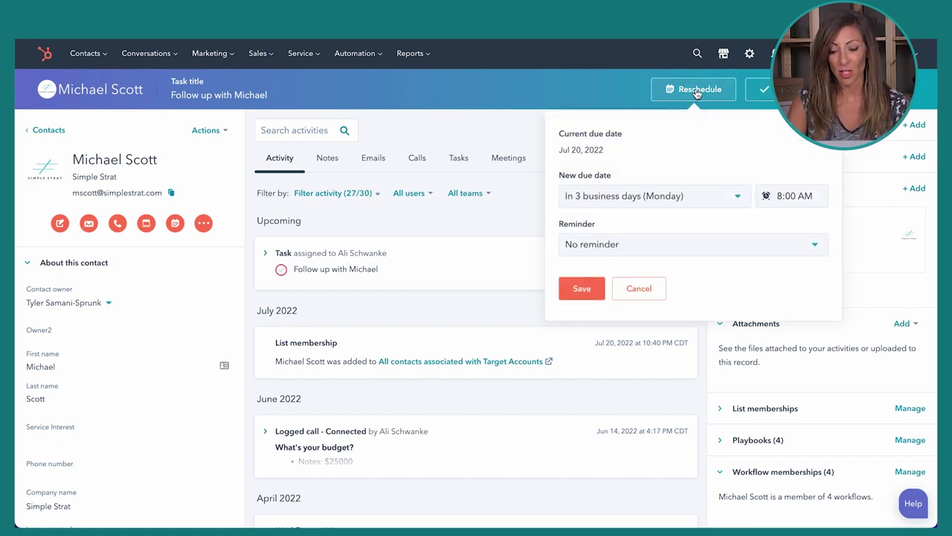
left_click(588, 291)
left_click(774, 89)
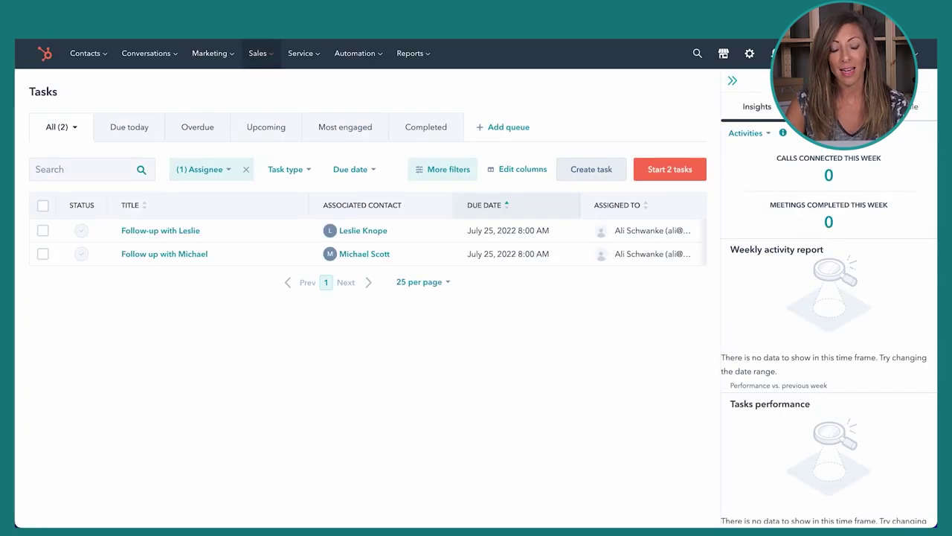
Open the sales documents library and look over the shared documents
left_click(267, 55)
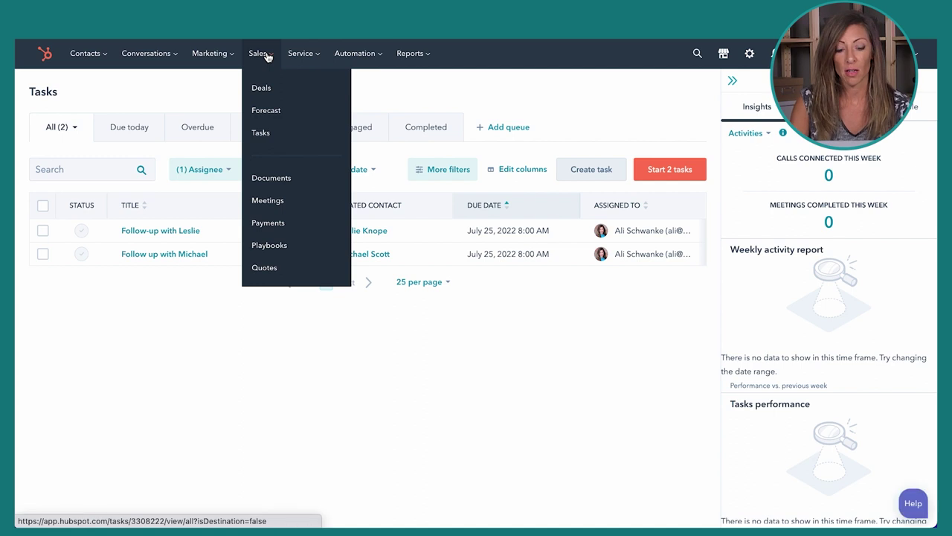
left_click(266, 182)
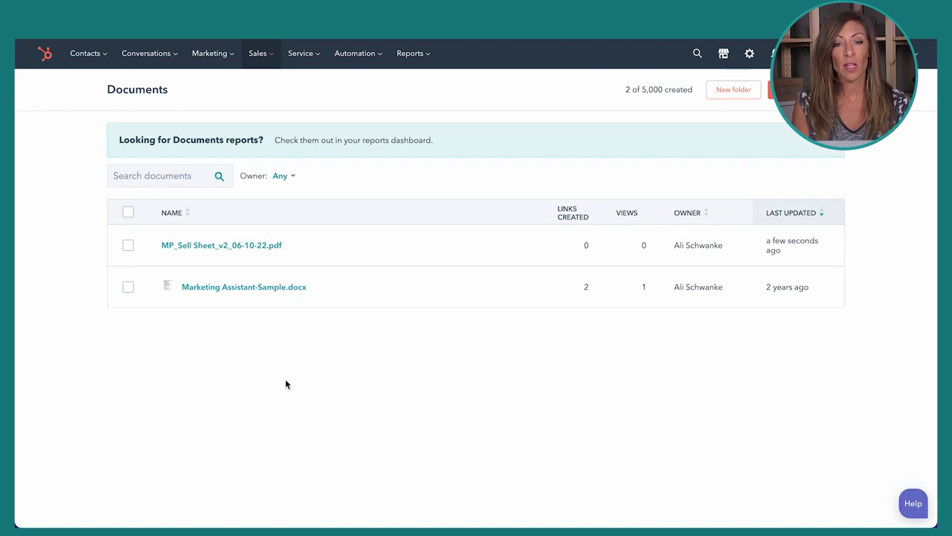